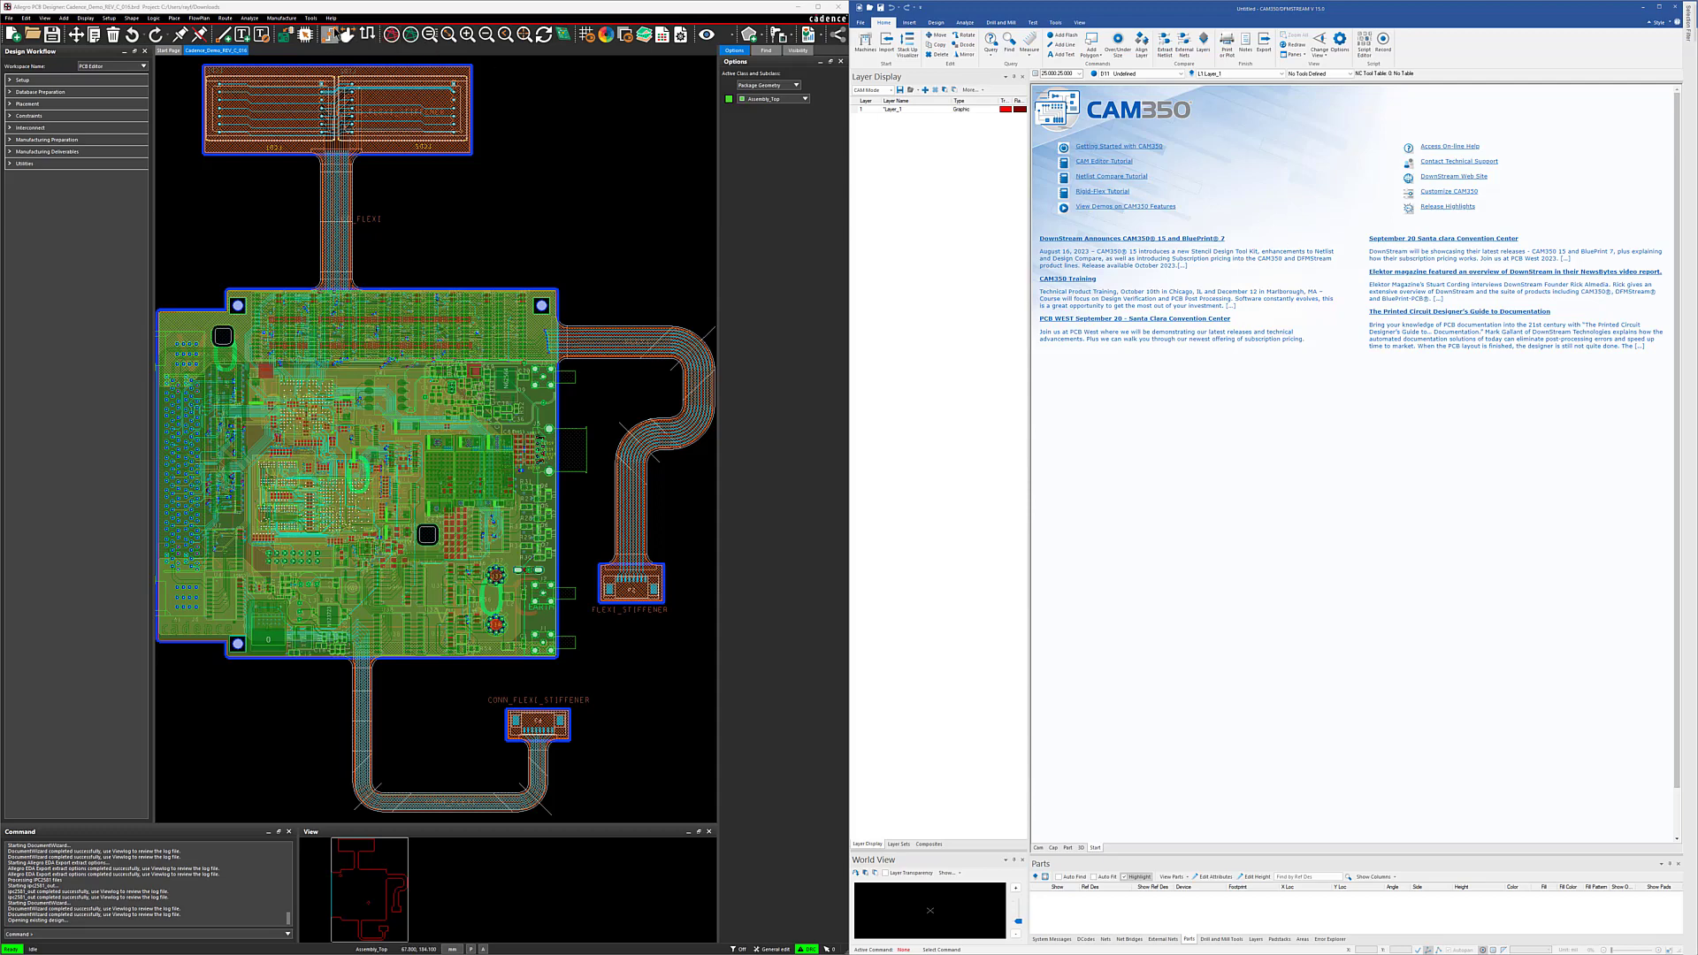
Step: Create a new CAM350 design from the board in IPC-2581 format, including a DFM analysis stream from the PCB Editor constraints
{"action": "left_click", "coordinate": [311, 18]}
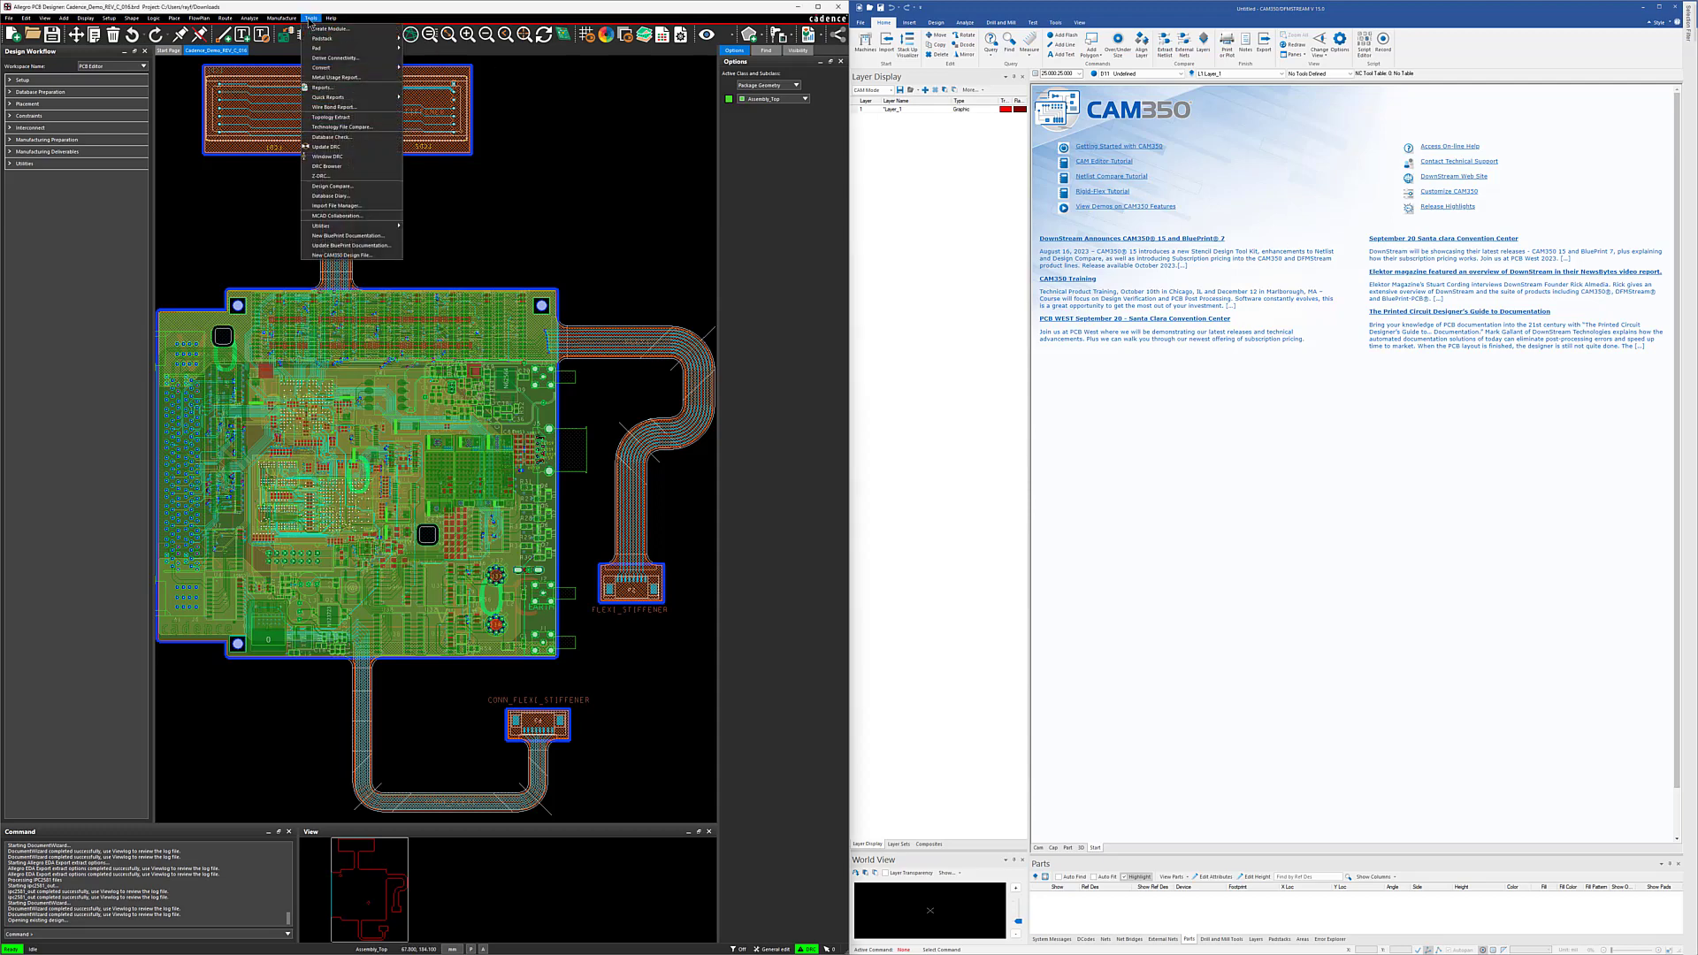
{"action": "left_click", "coordinate": [366, 256]}
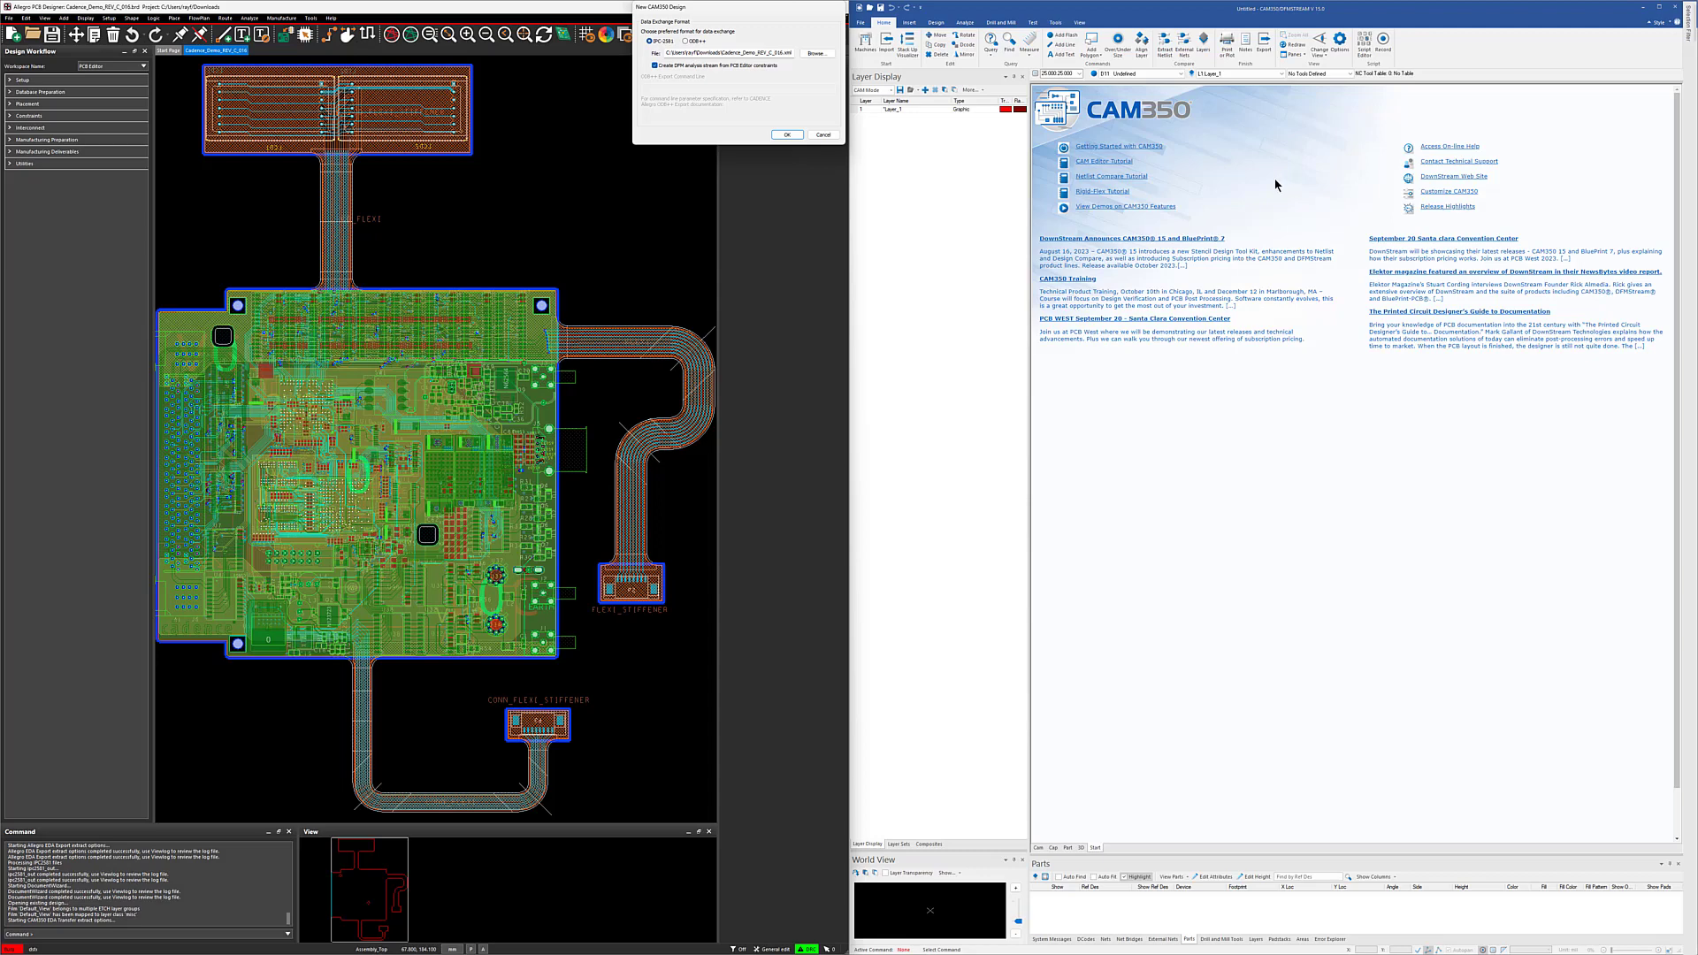
{"action": "left_click", "coordinate": [787, 137]}
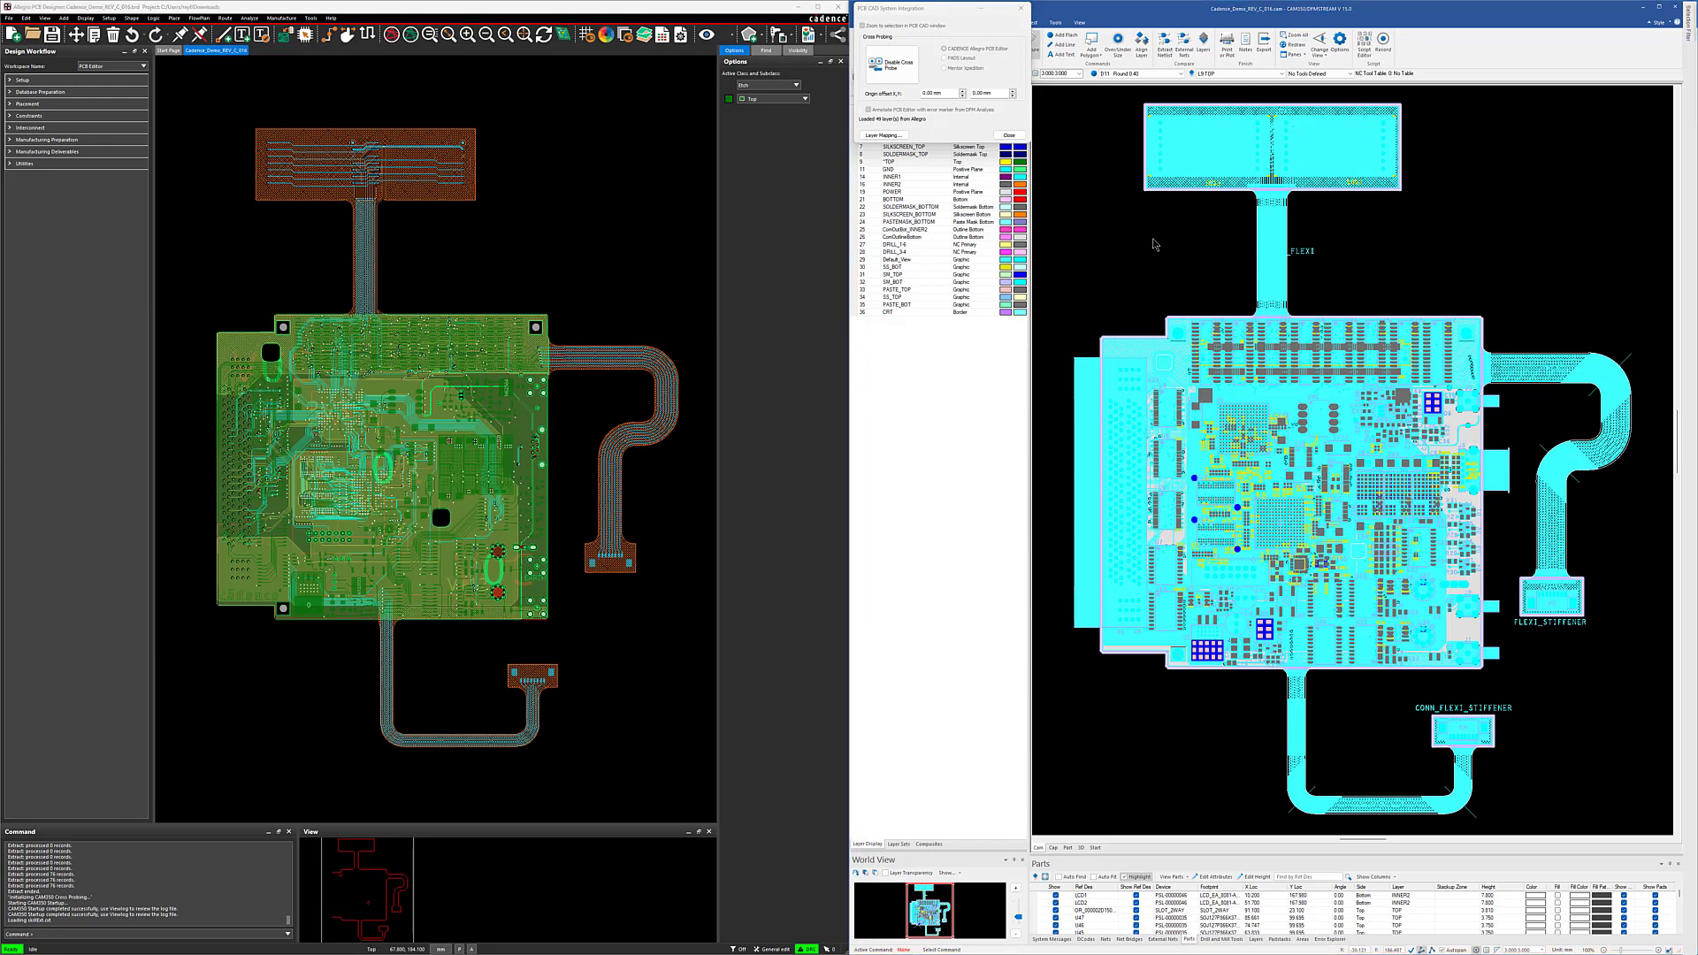
Step: Minimize the PCB-CAD integration window in CAM350, show only the TOP layer and examine its routing in both programs
{"action": "left_click", "coordinate": [979, 9]}
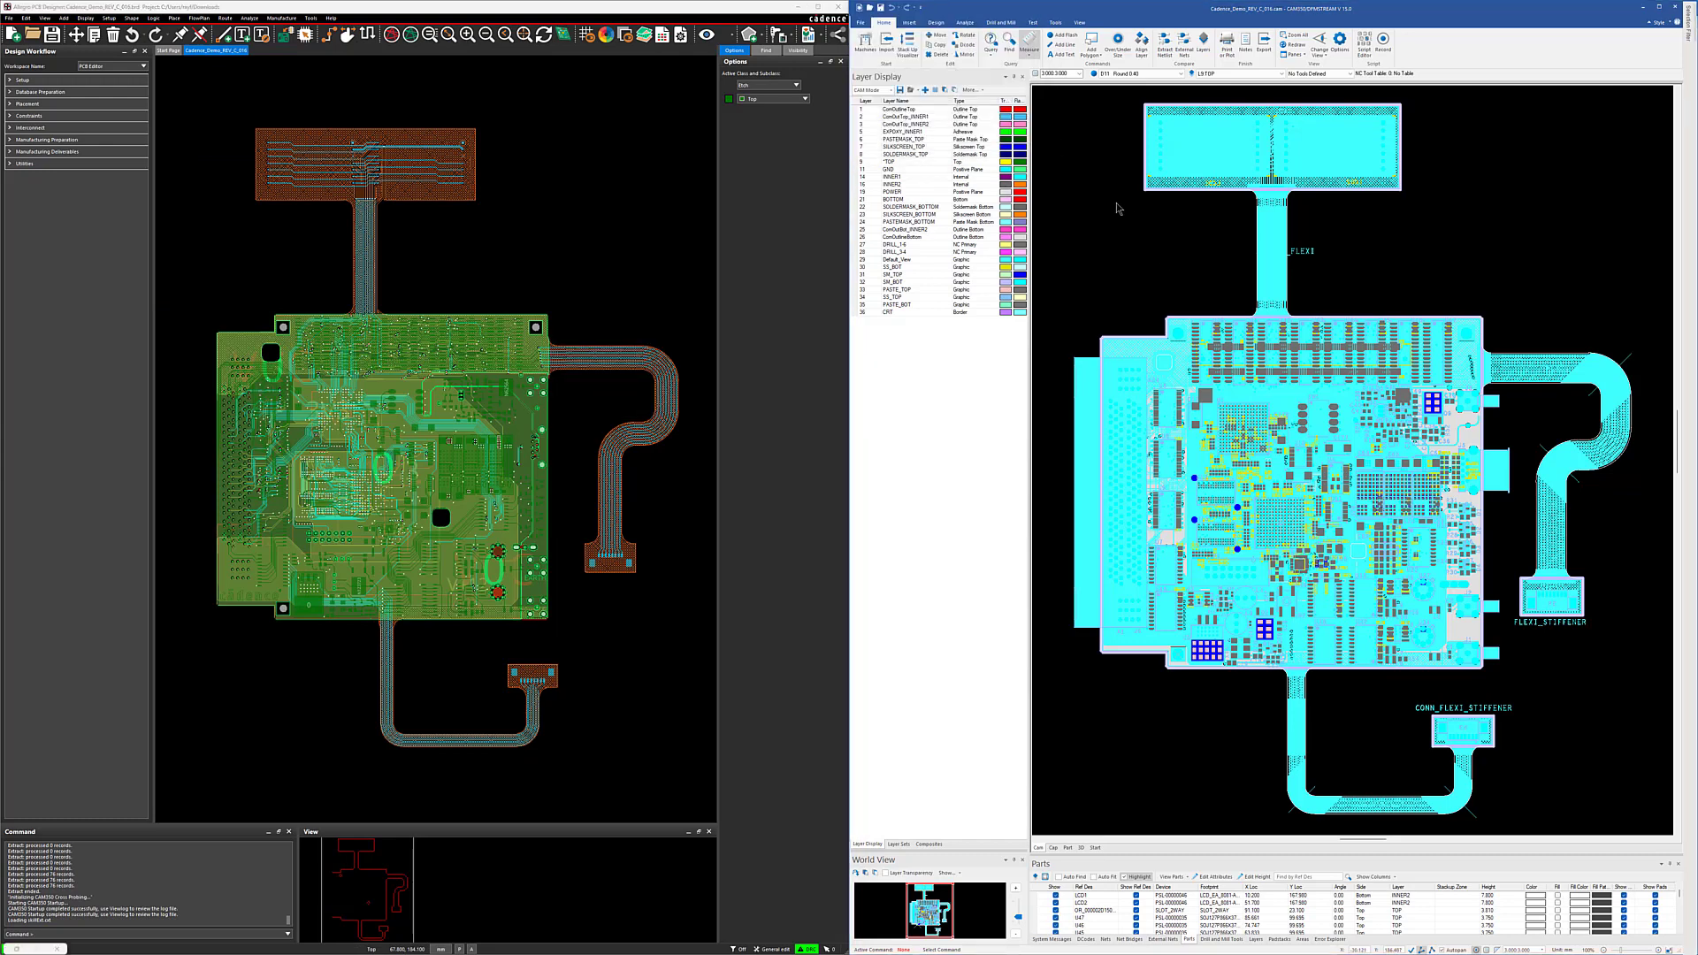
{"action": "double_click", "coordinate": [900, 162]}
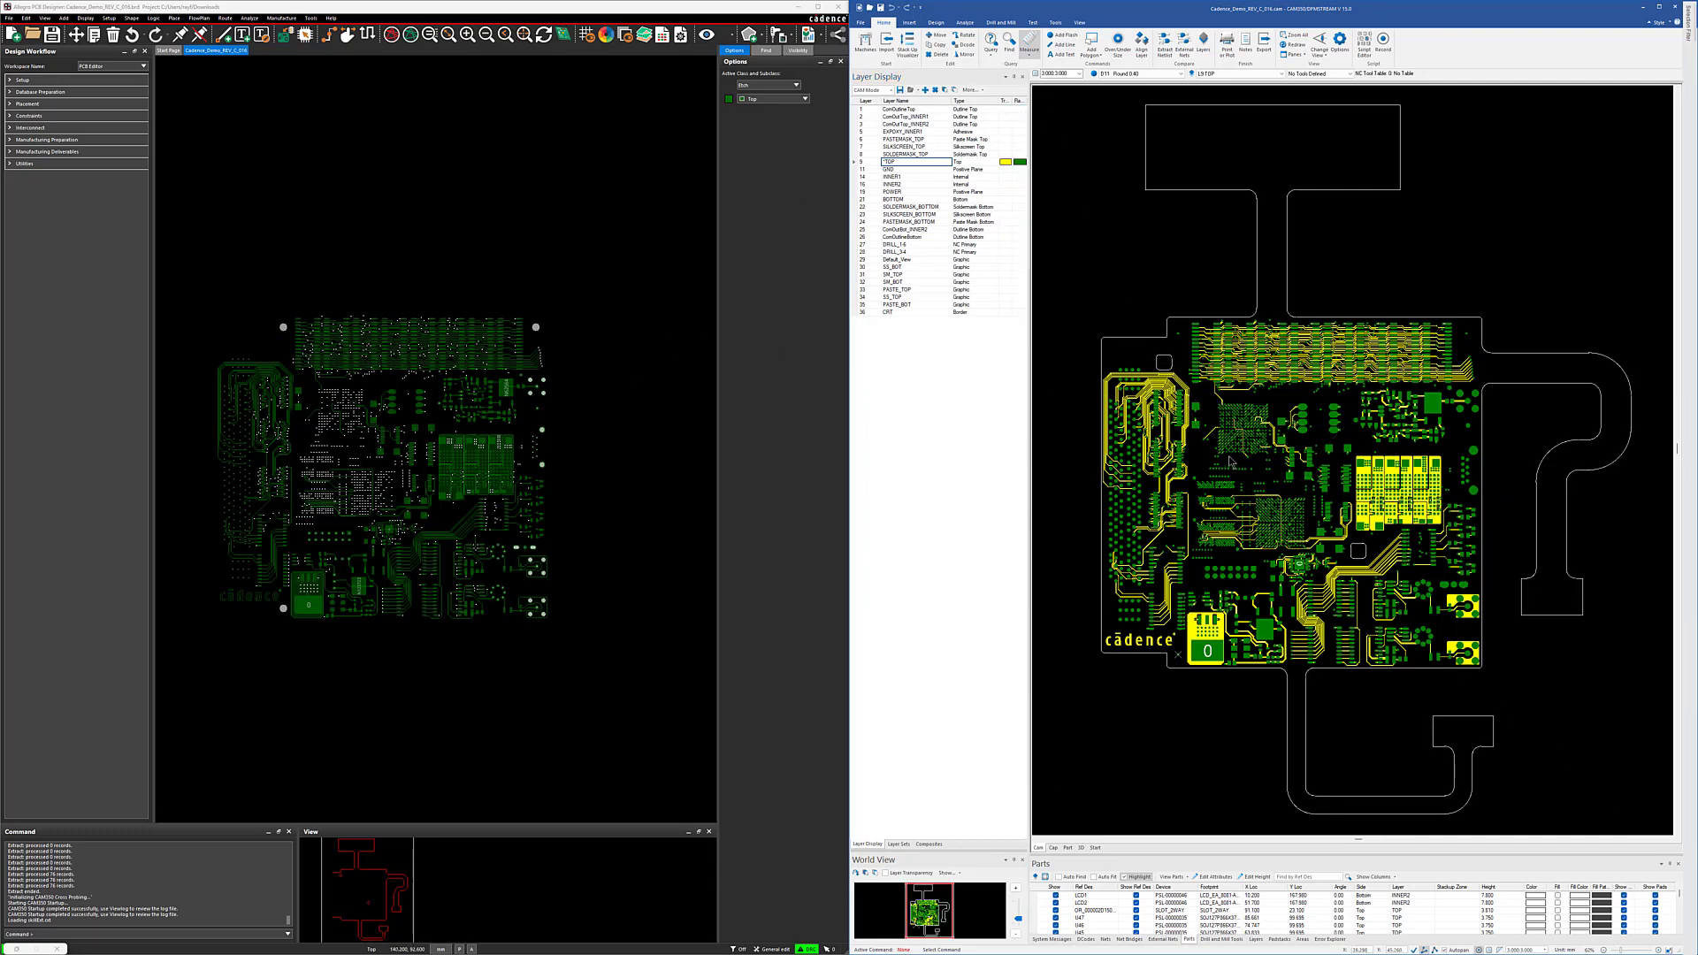
{"action": "scroll", "coordinate": [1240, 469], "scroll_direction": "up", "scroll_amount": 5}
{"action": "scroll", "coordinate": [1242, 467], "scroll_direction": "up", "scroll_amount": 5}
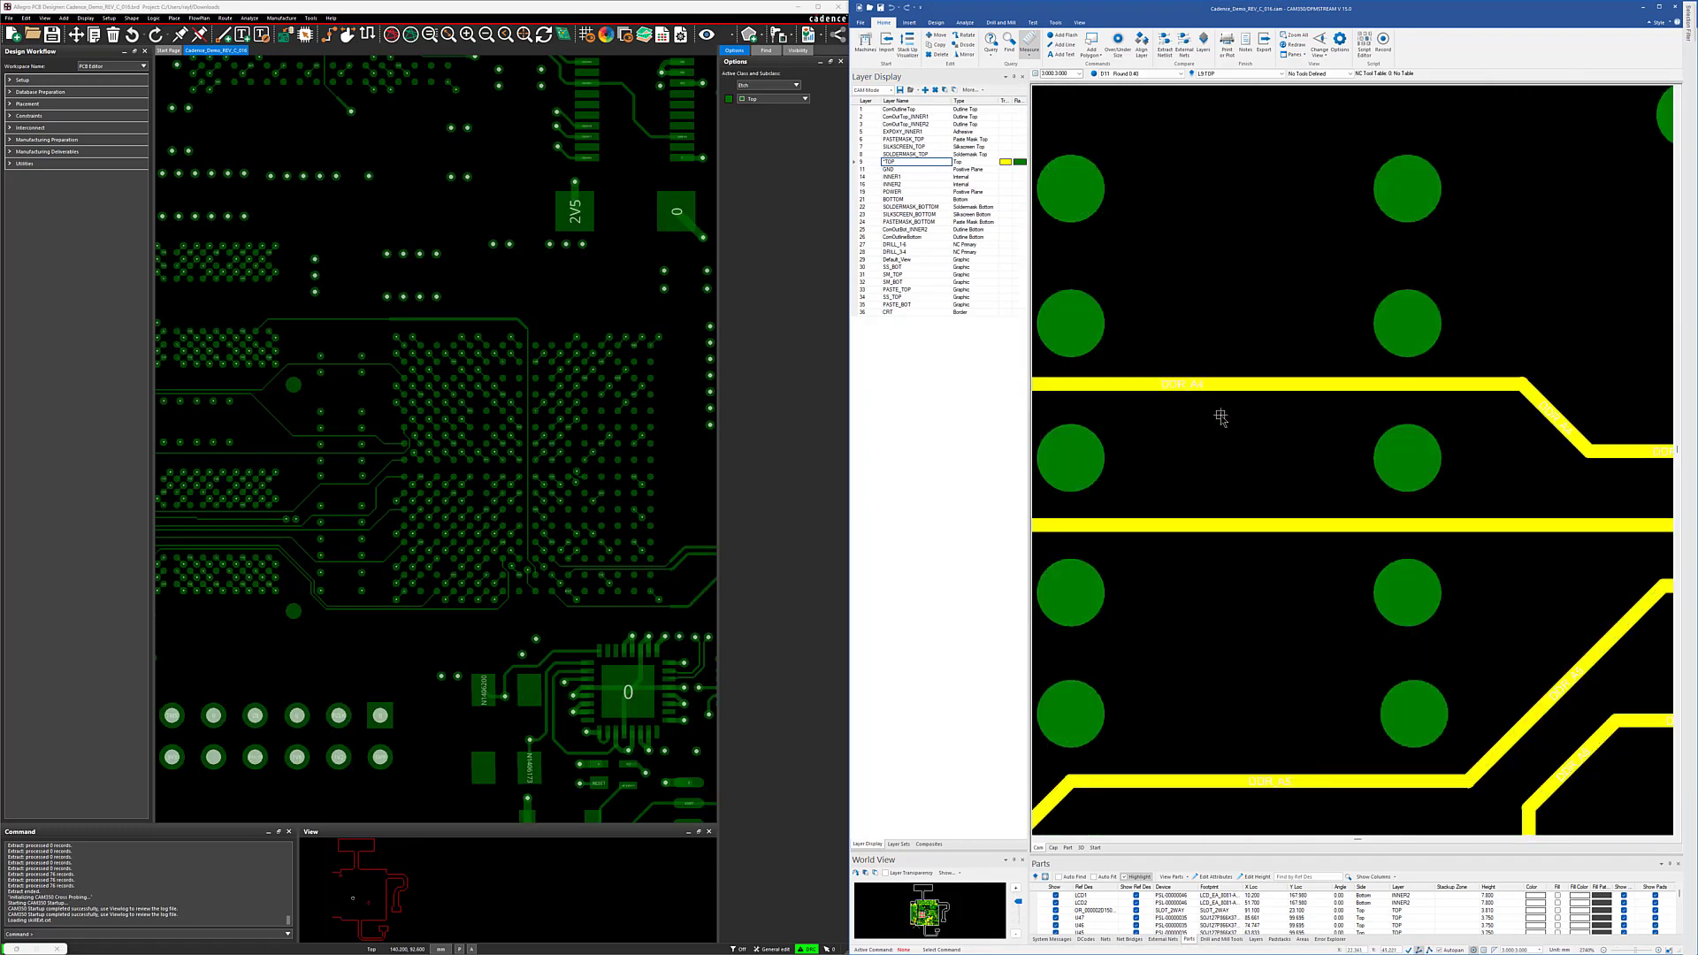
{"action": "scroll", "coordinate": [1248, 465], "scroll_direction": "down", "scroll_amount": 4}
{"action": "scroll", "coordinate": [1248, 460], "scroll_direction": "down", "scroll_amount": 3}
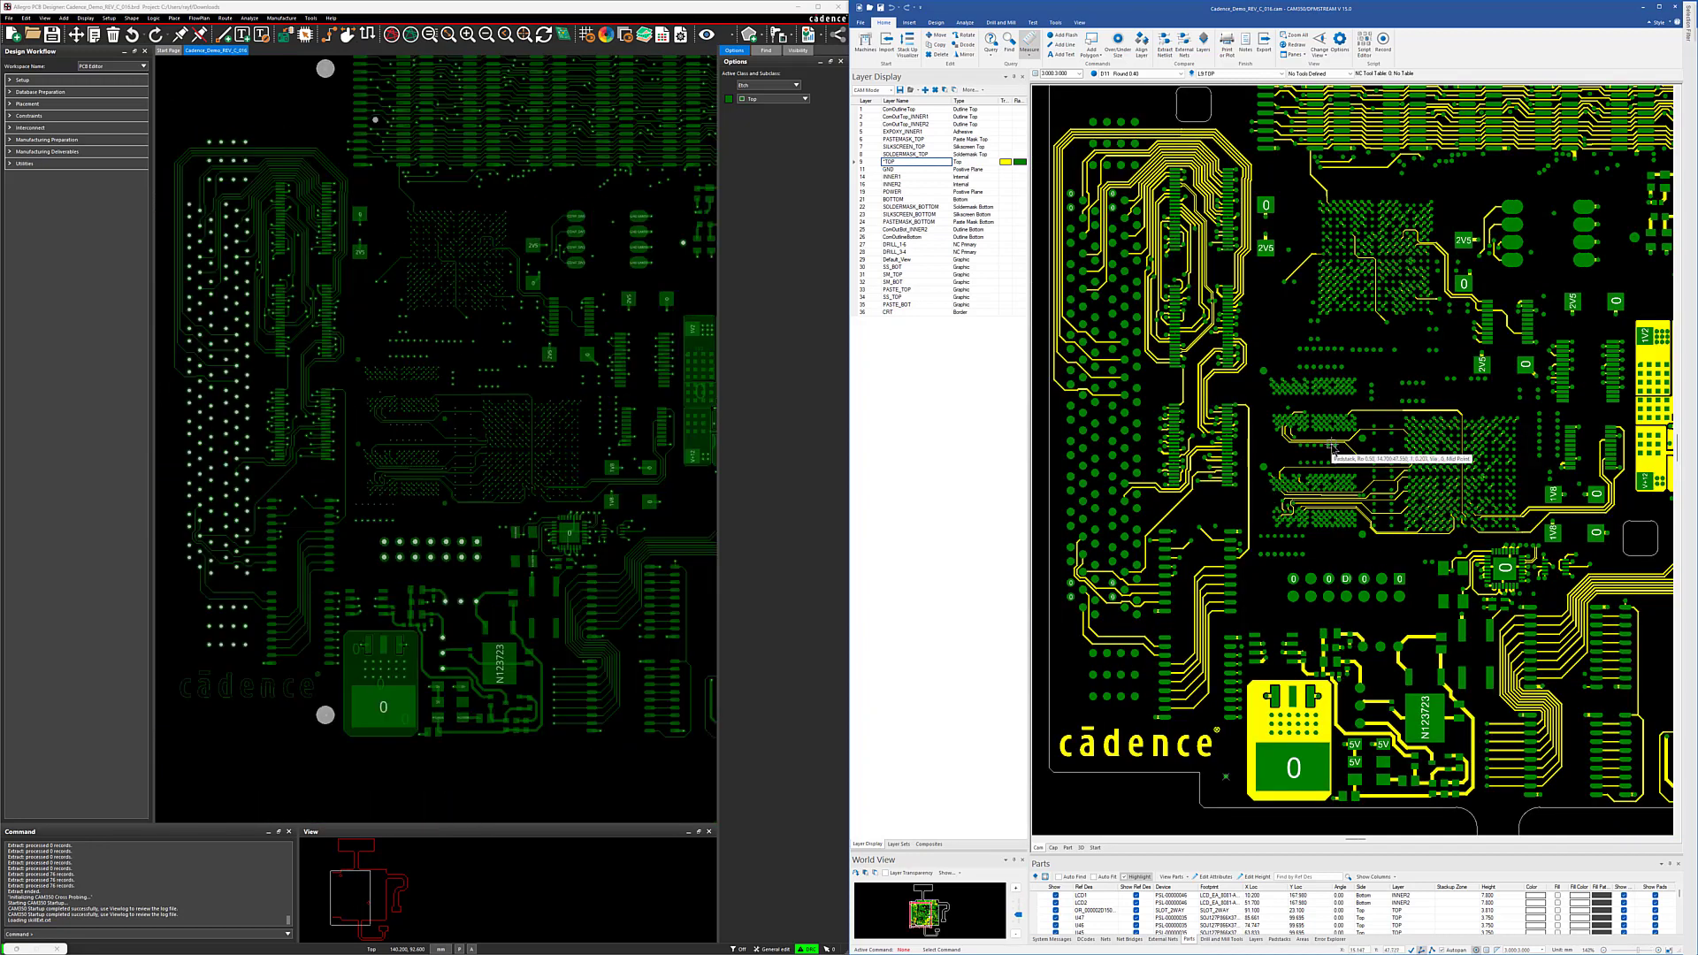
{"action": "scroll", "coordinate": [1333, 451], "scroll_direction": "down", "scroll_amount": 2}
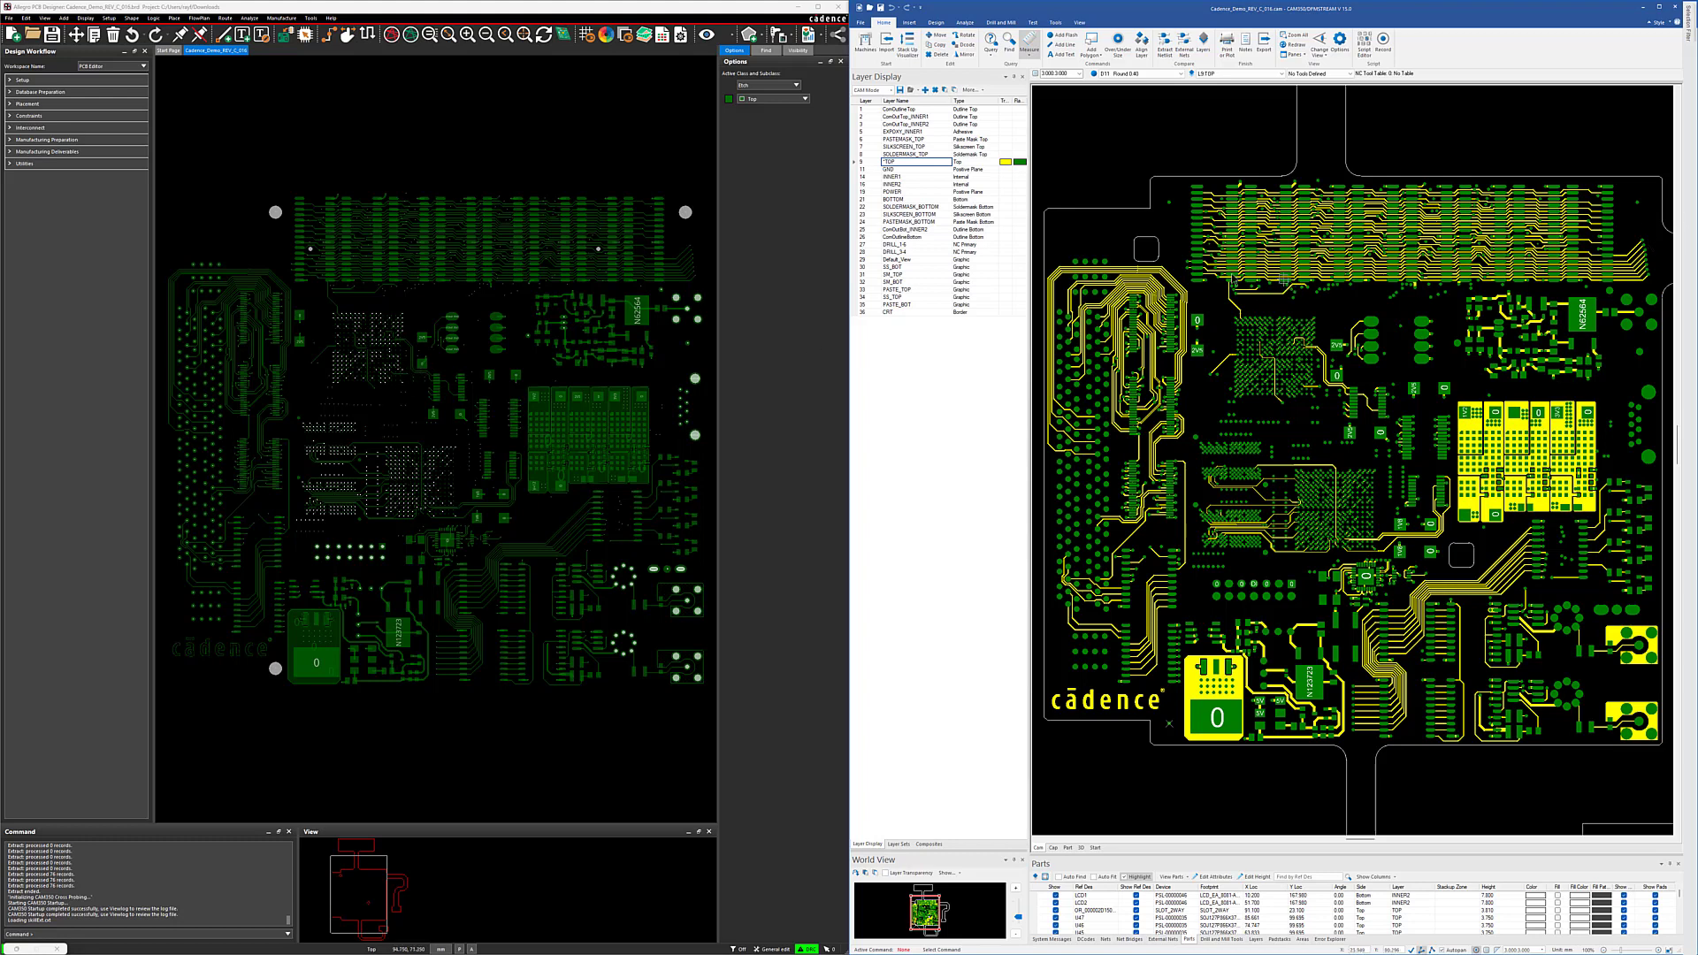
Step: Run the Cadence_Demo_REV_C_016 DFM stream from the Streams Editor
{"action": "left_click", "coordinate": [964, 22]}
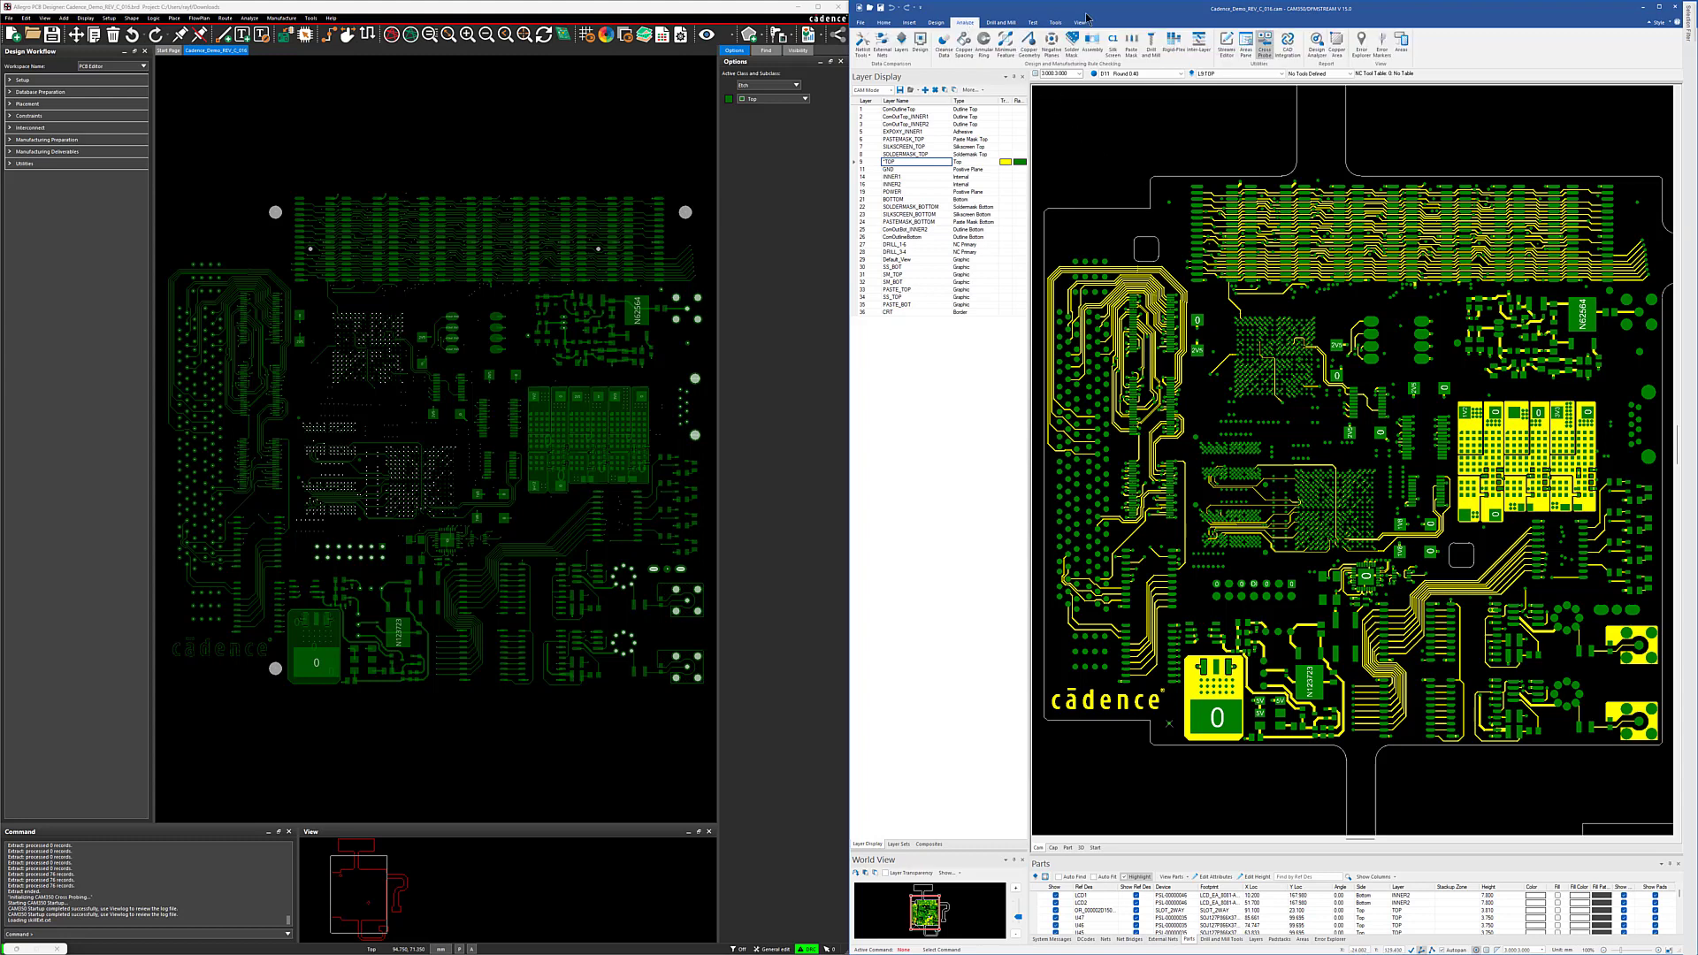
{"action": "left_click", "coordinate": [1226, 33]}
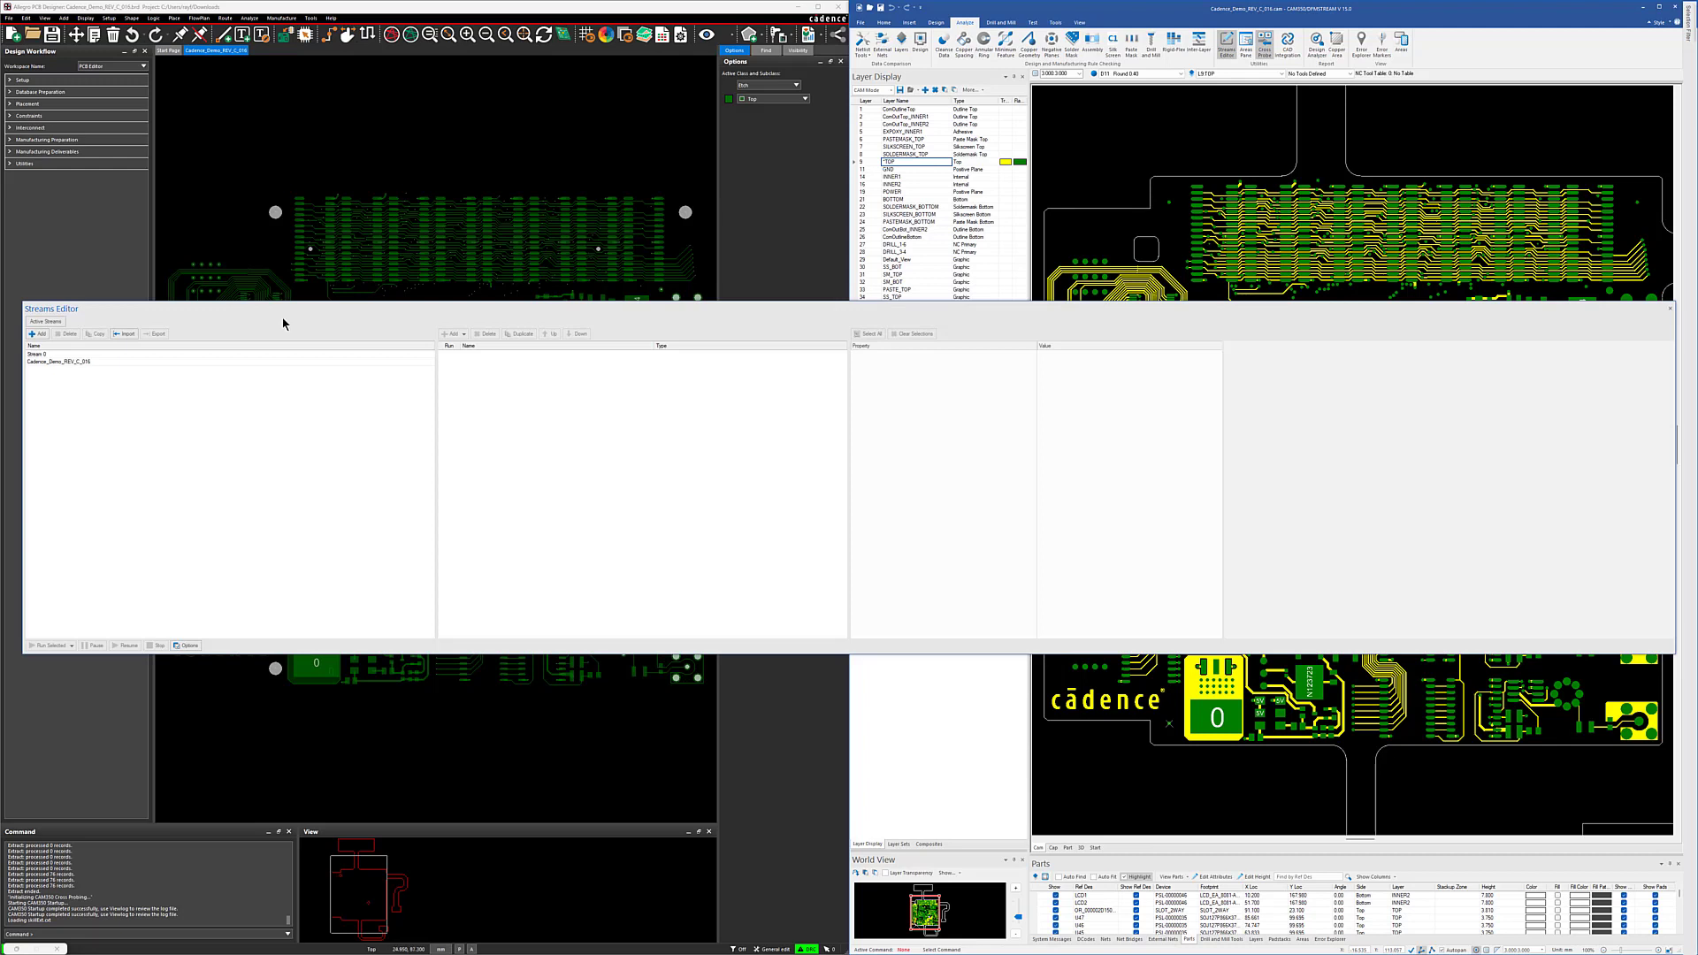
{"action": "left_click", "coordinate": [64, 362]}
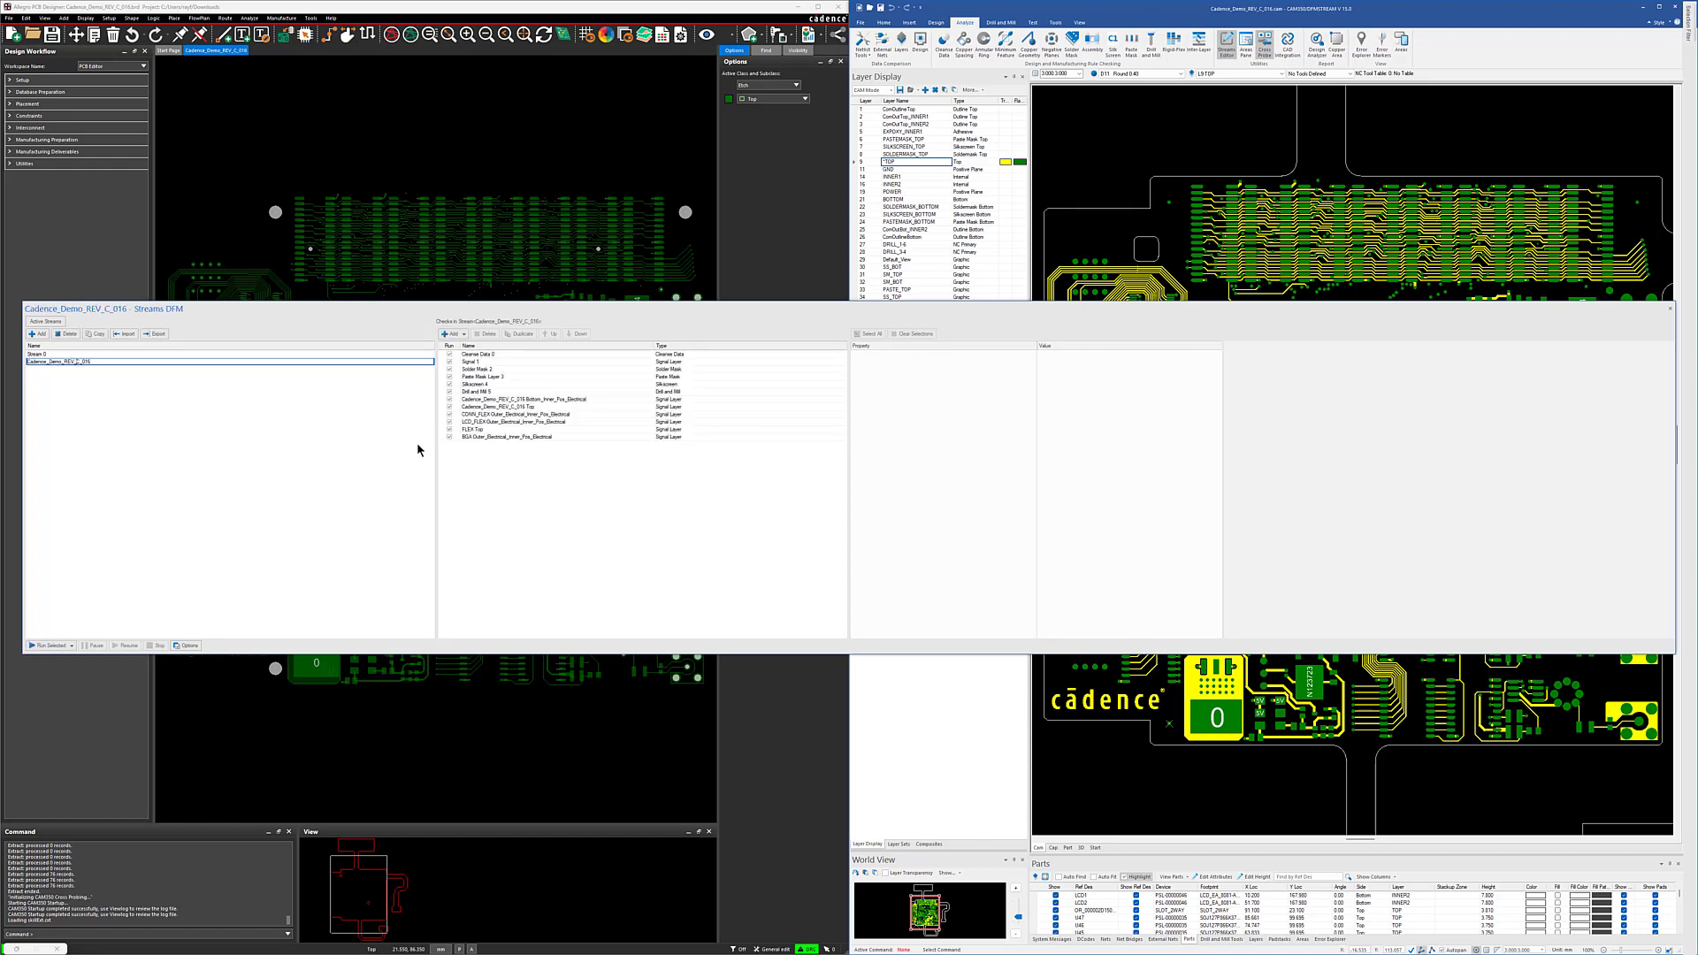
{"action": "left_click", "coordinate": [63, 647]}
{"action": "left_click", "coordinate": [66, 656]}
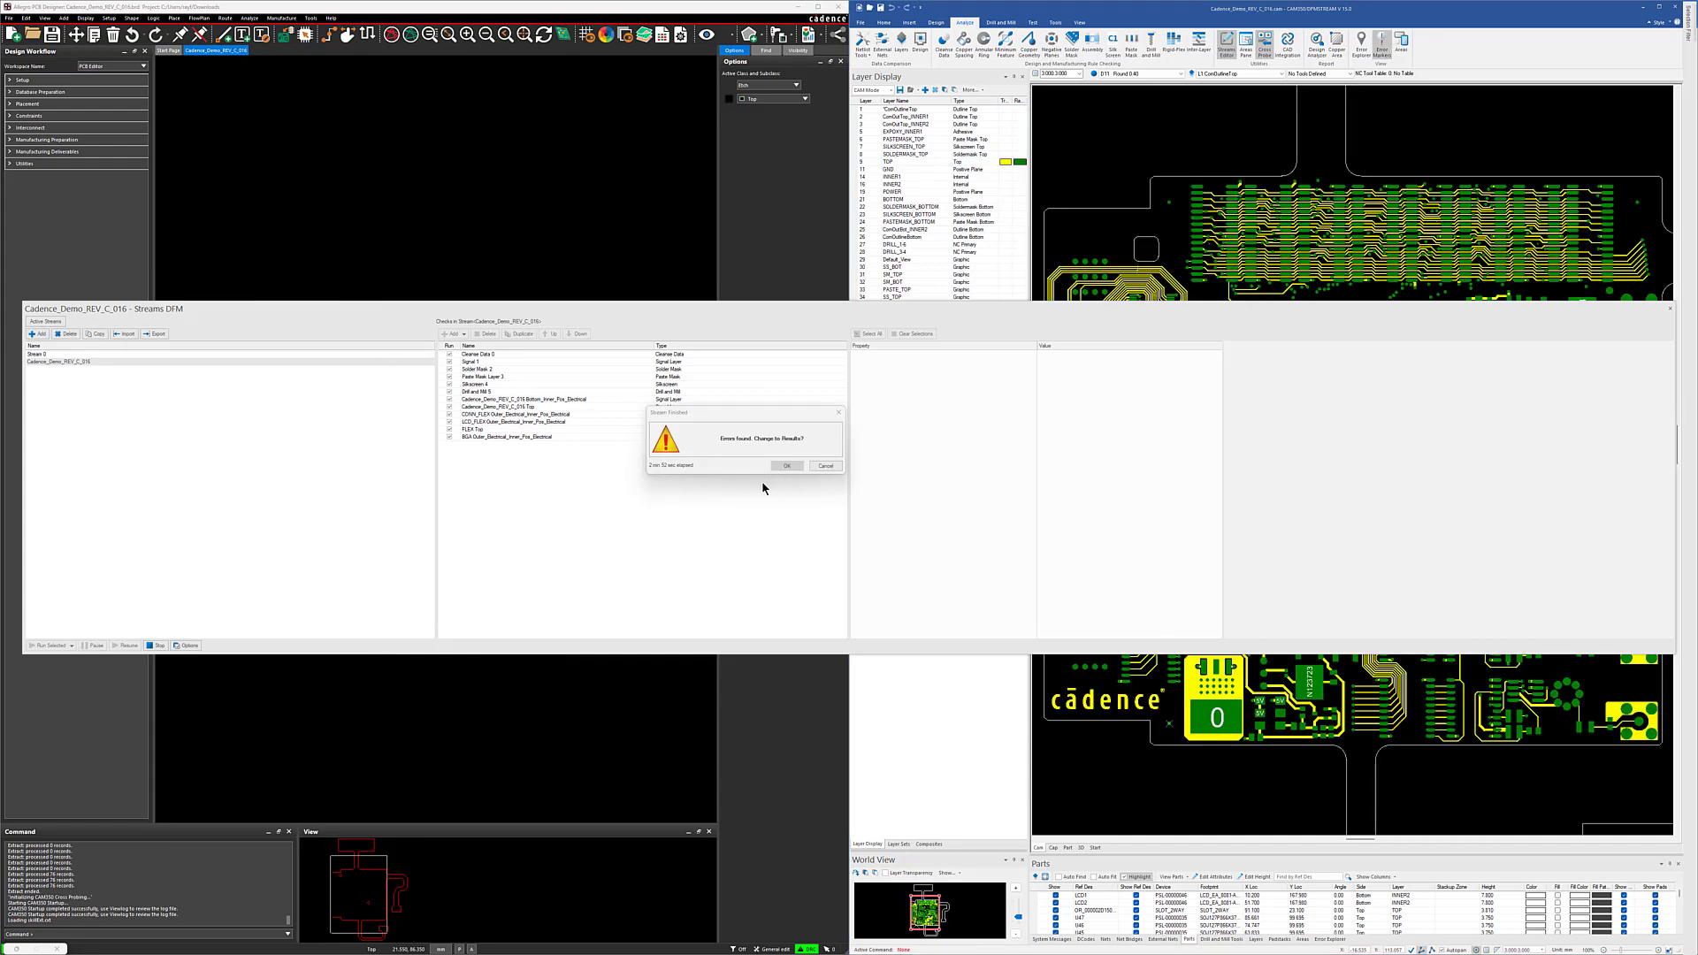
Step: Accept the switch to the analysis results, close the Streams Editor and enlarge the Error Explorer
{"action": "left_click", "coordinate": [786, 466]}
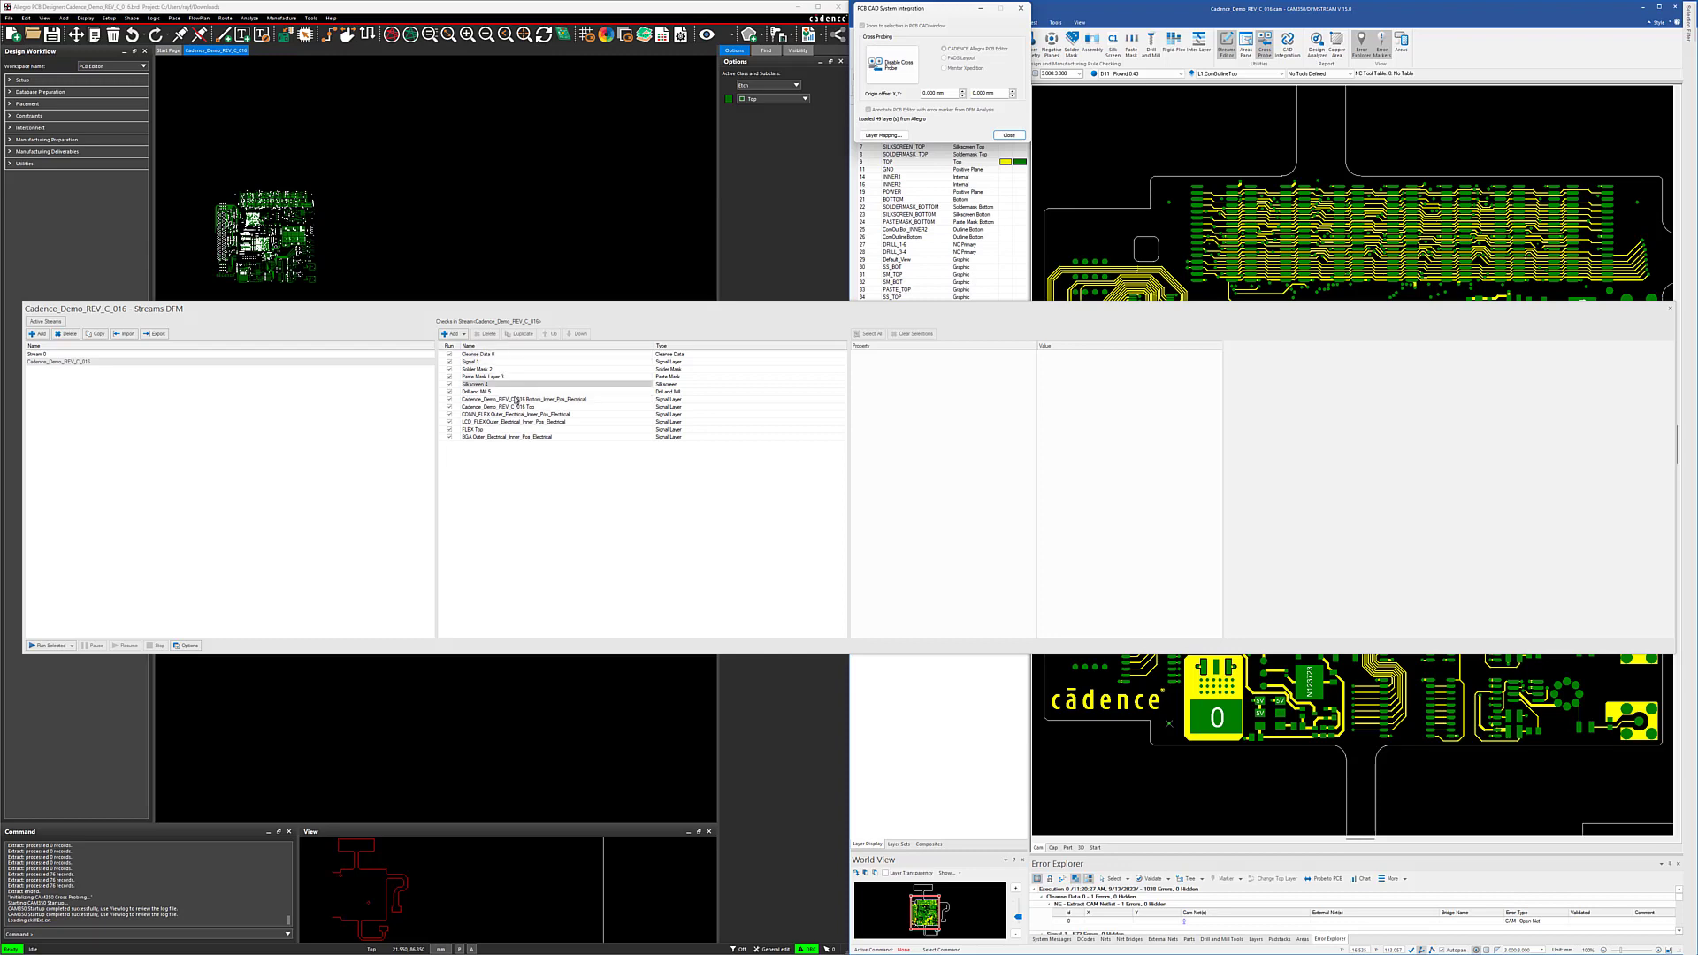
{"action": "left_click", "coordinate": [1670, 308]}
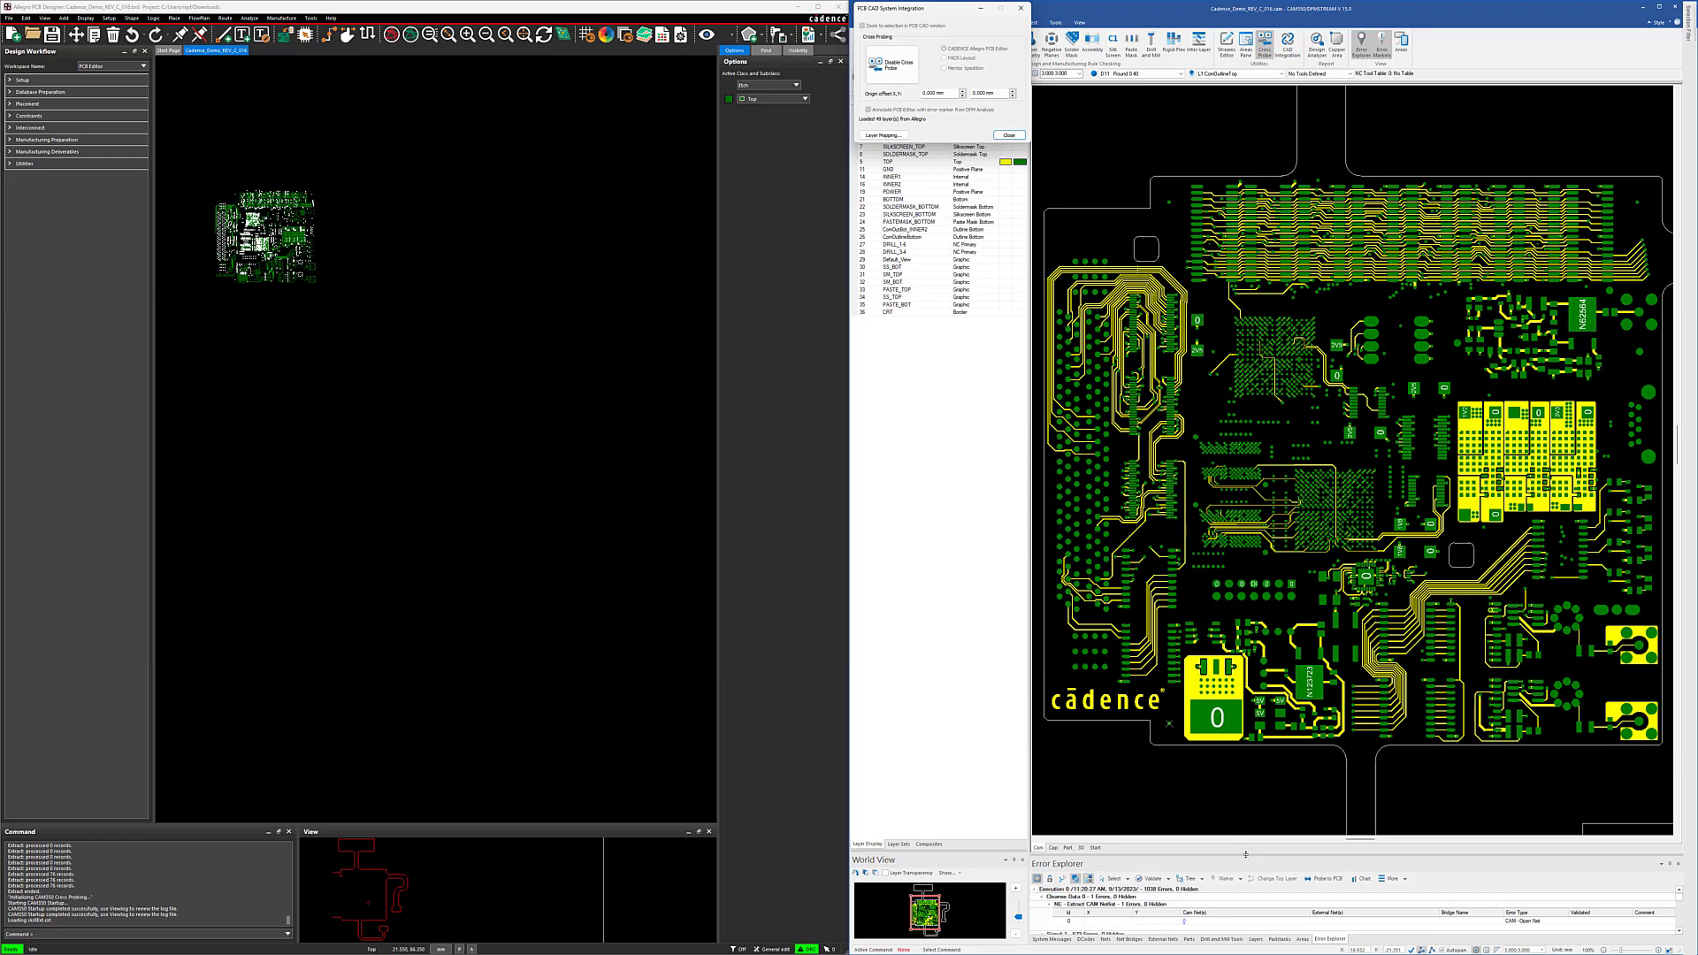
{"action": "left_click_drag", "start_coordinate": [1247, 853], "coordinate": [1247, 690]}
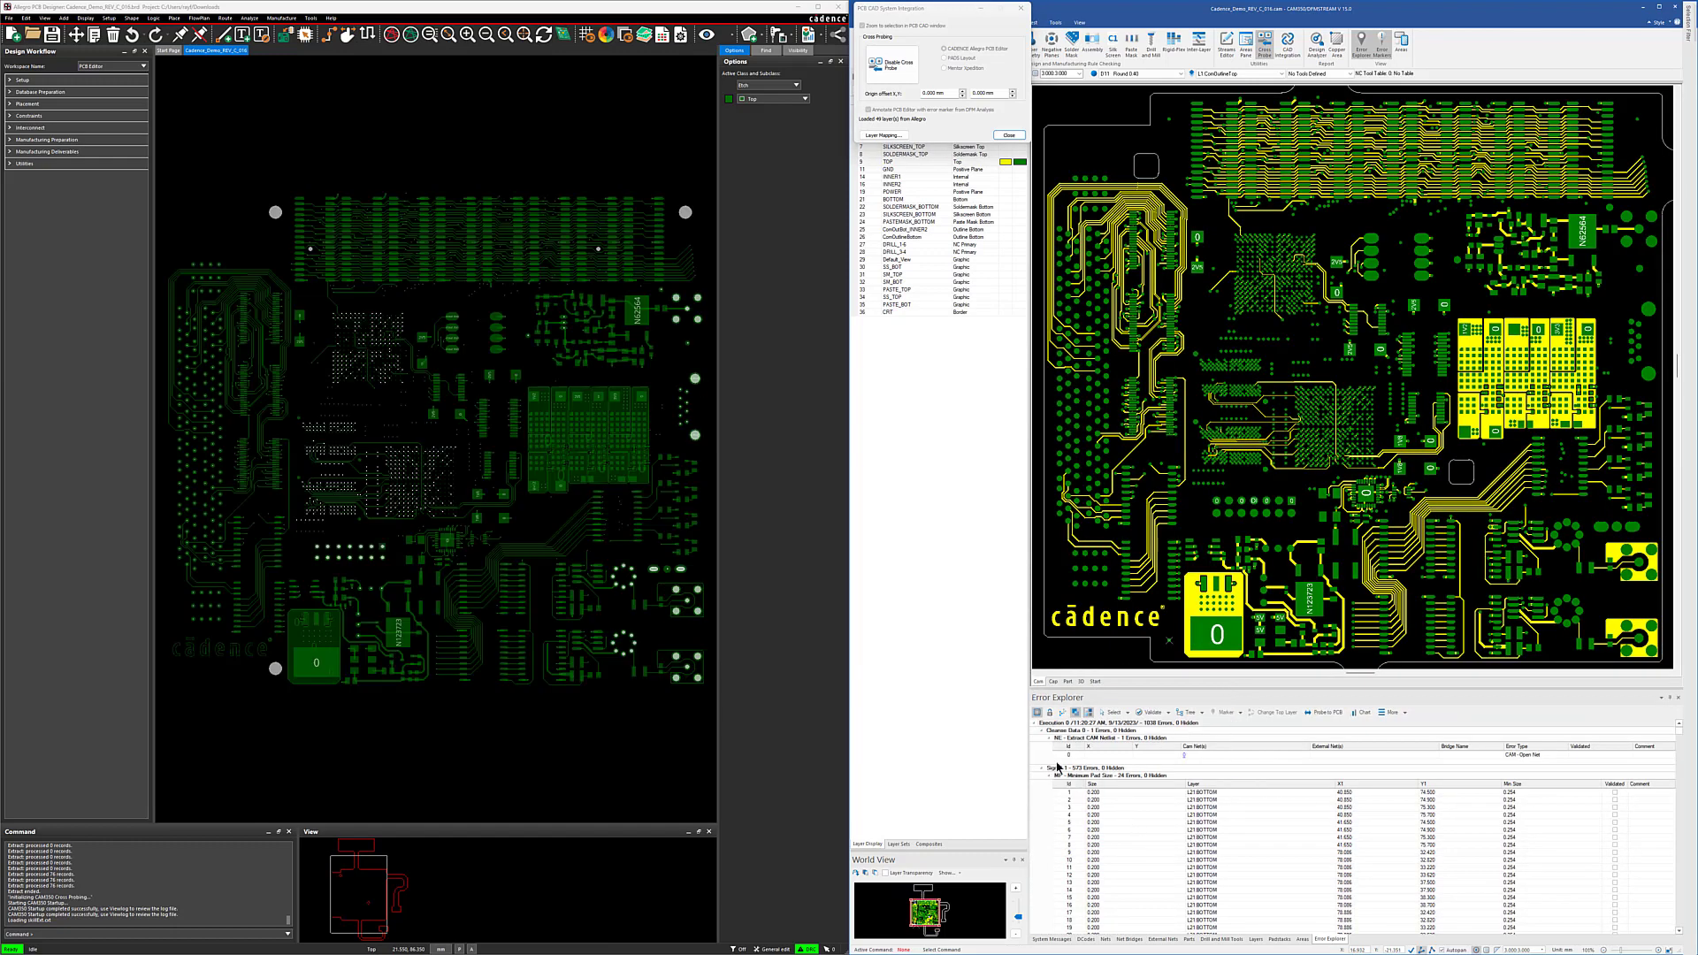
Step: Collapse the CAM netlist and Minimum Pad Size groups and inspect the second Minimum Gap (Same Net) error on INNER2
{"action": "left_click", "coordinate": [1051, 739]}
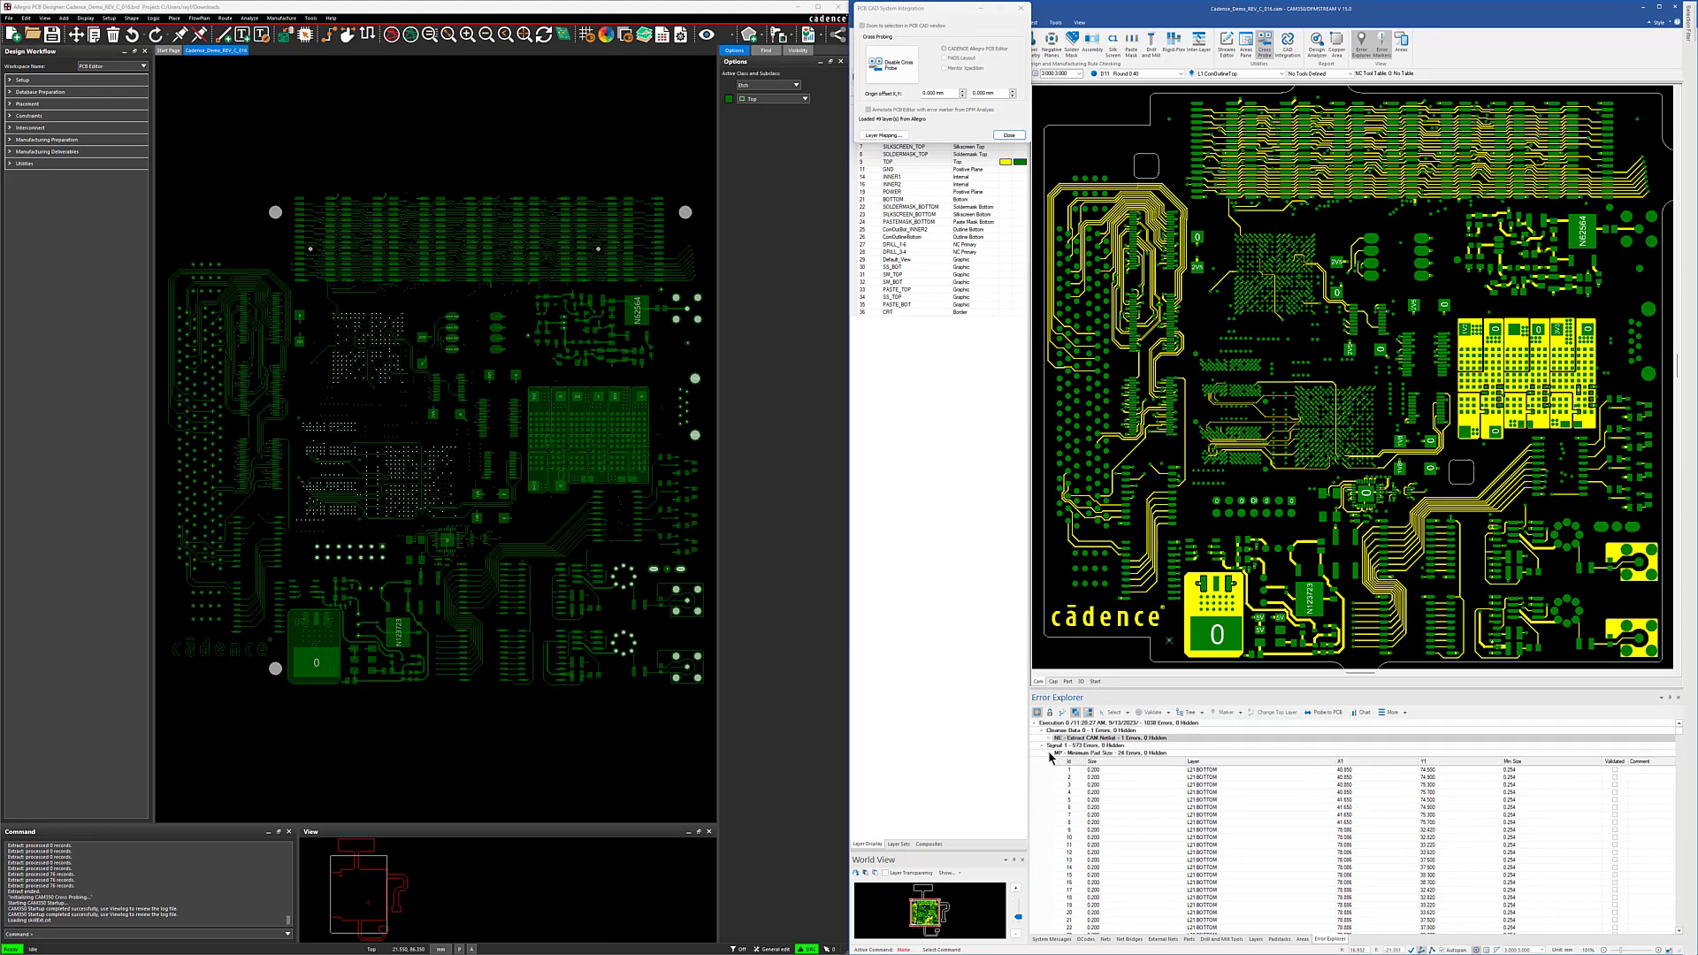
{"action": "left_click", "coordinate": [1048, 752]}
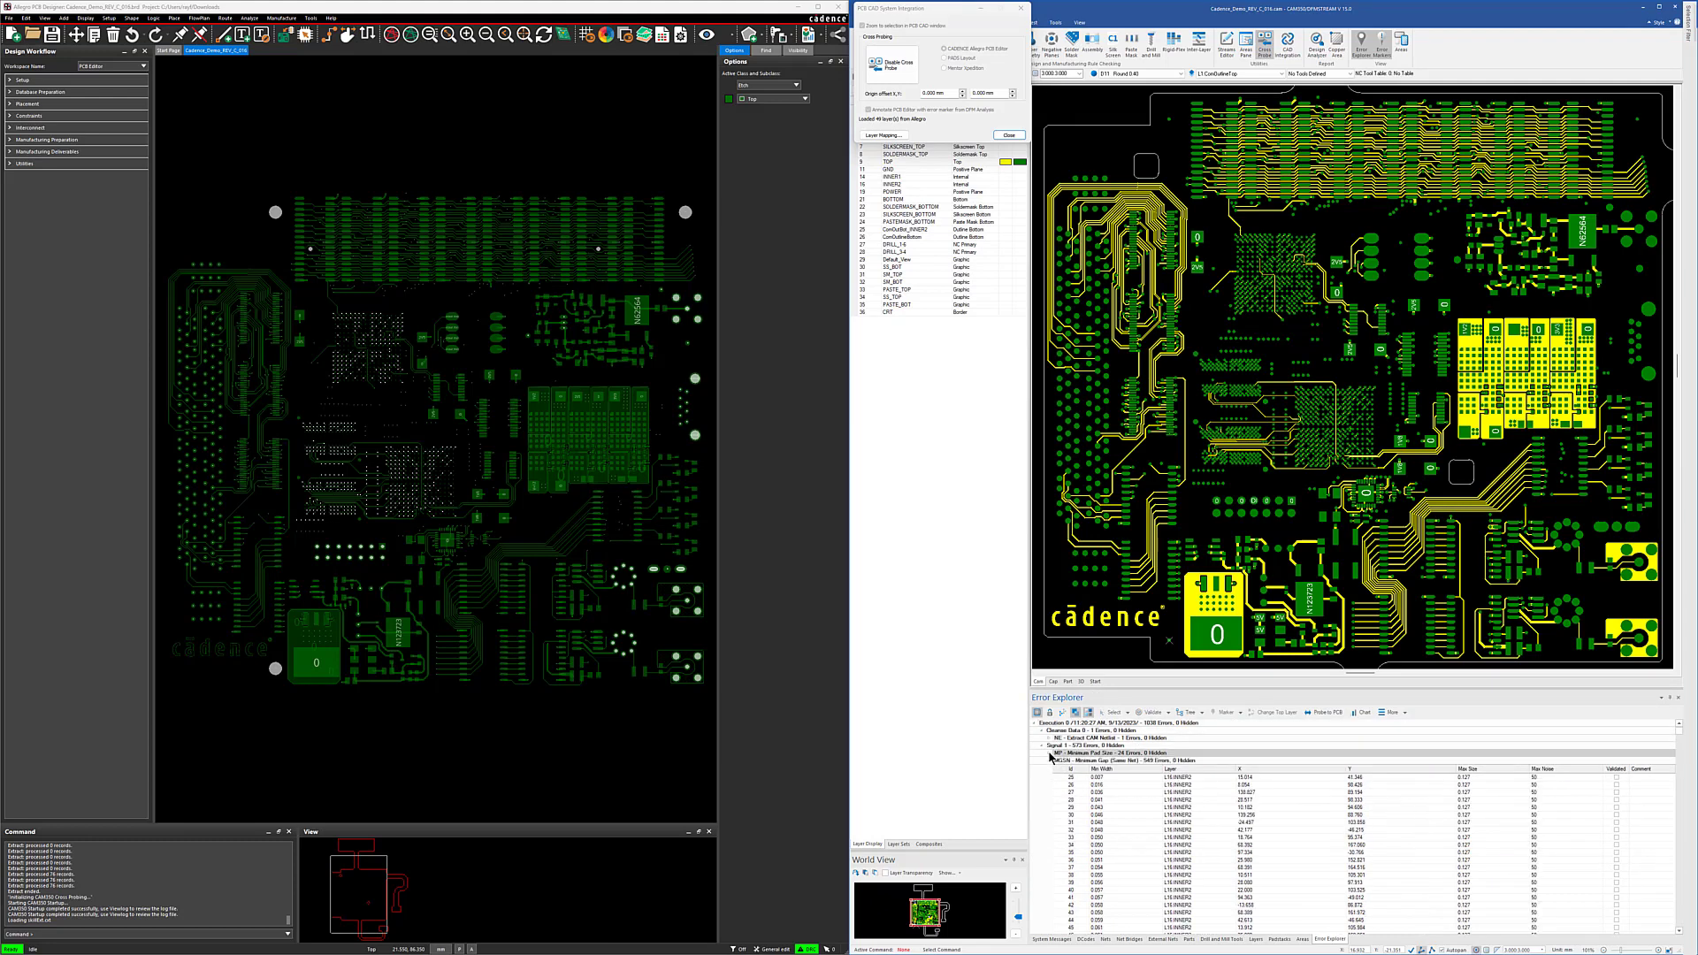
{"action": "left_click", "coordinate": [1111, 787]}
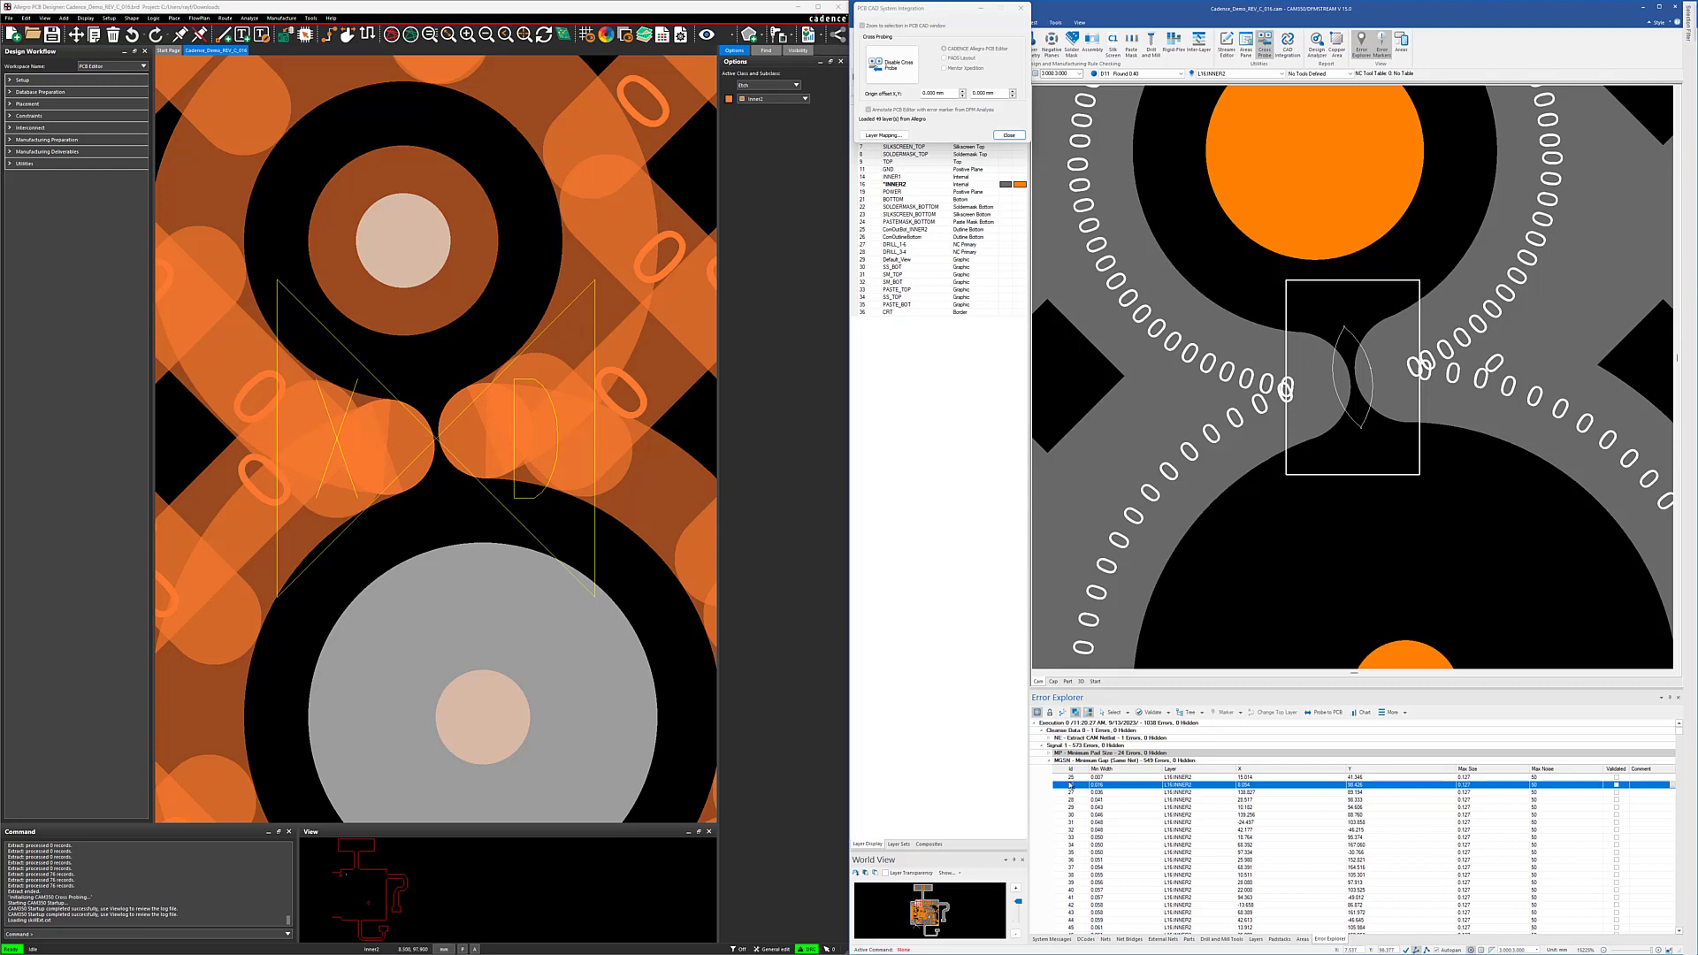
Step: Collapse the Minimum Gap (Same Net) group and inspect the Copper to Pad error on GND and the first Copper to Track error on BOTTOM
{"action": "left_click", "coordinate": [1048, 761]}
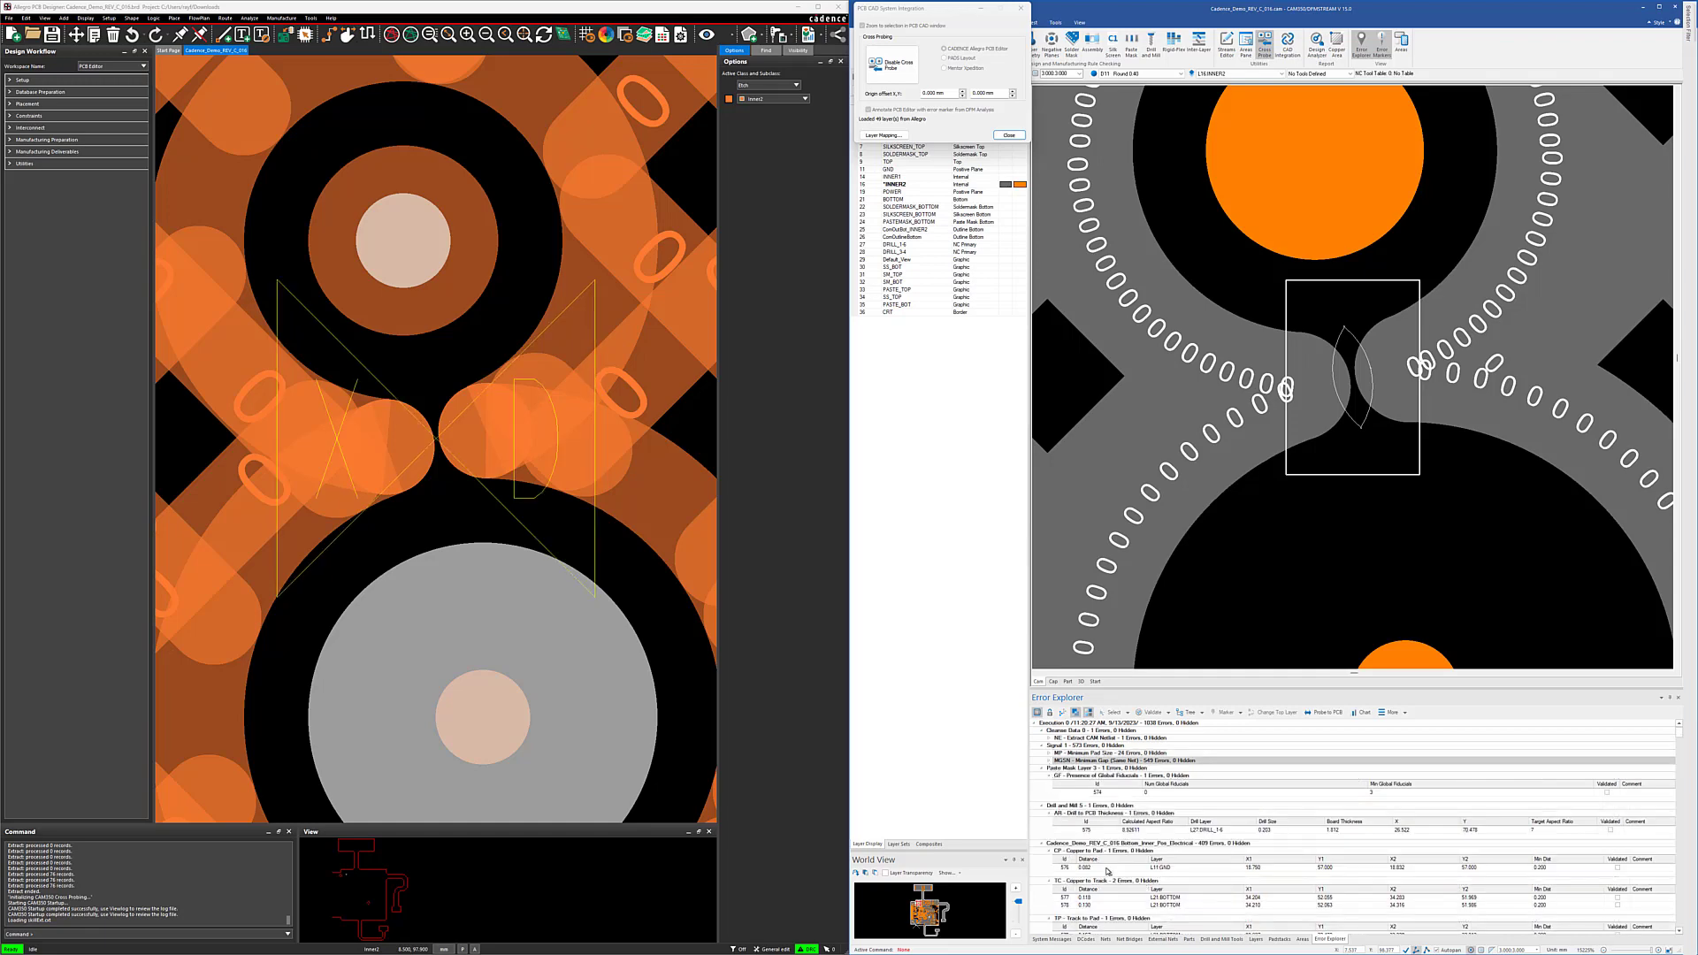
{"action": "left_click", "coordinate": [1107, 870]}
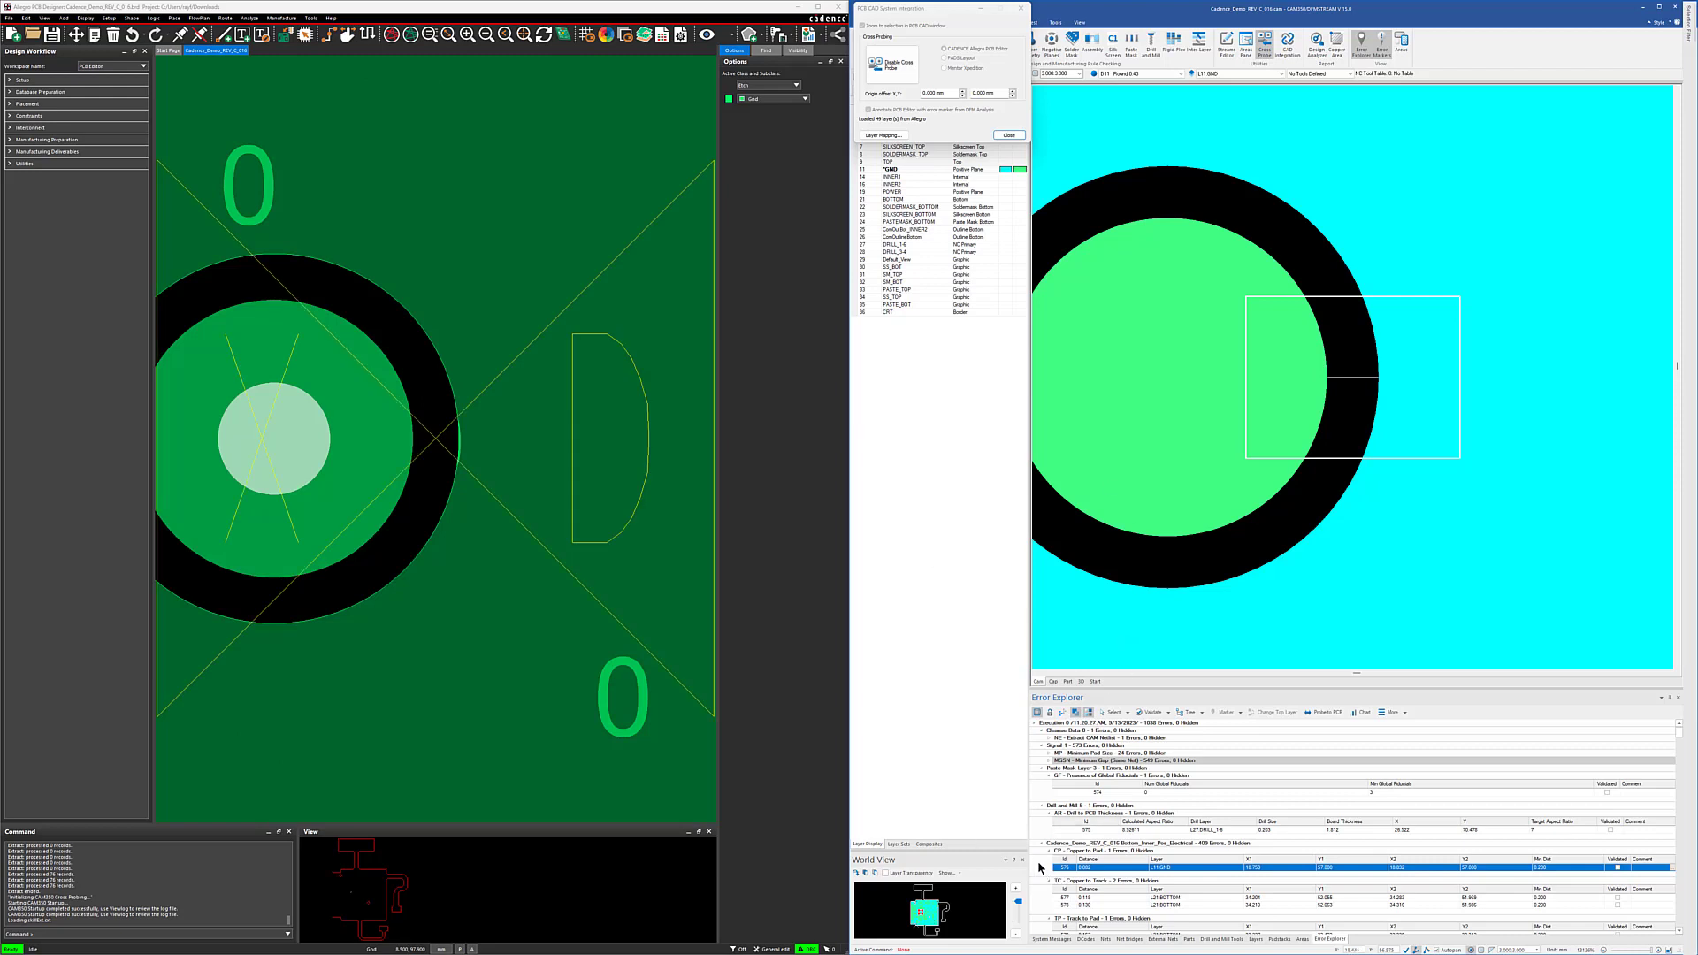
{"action": "left_click", "coordinate": [1062, 897]}
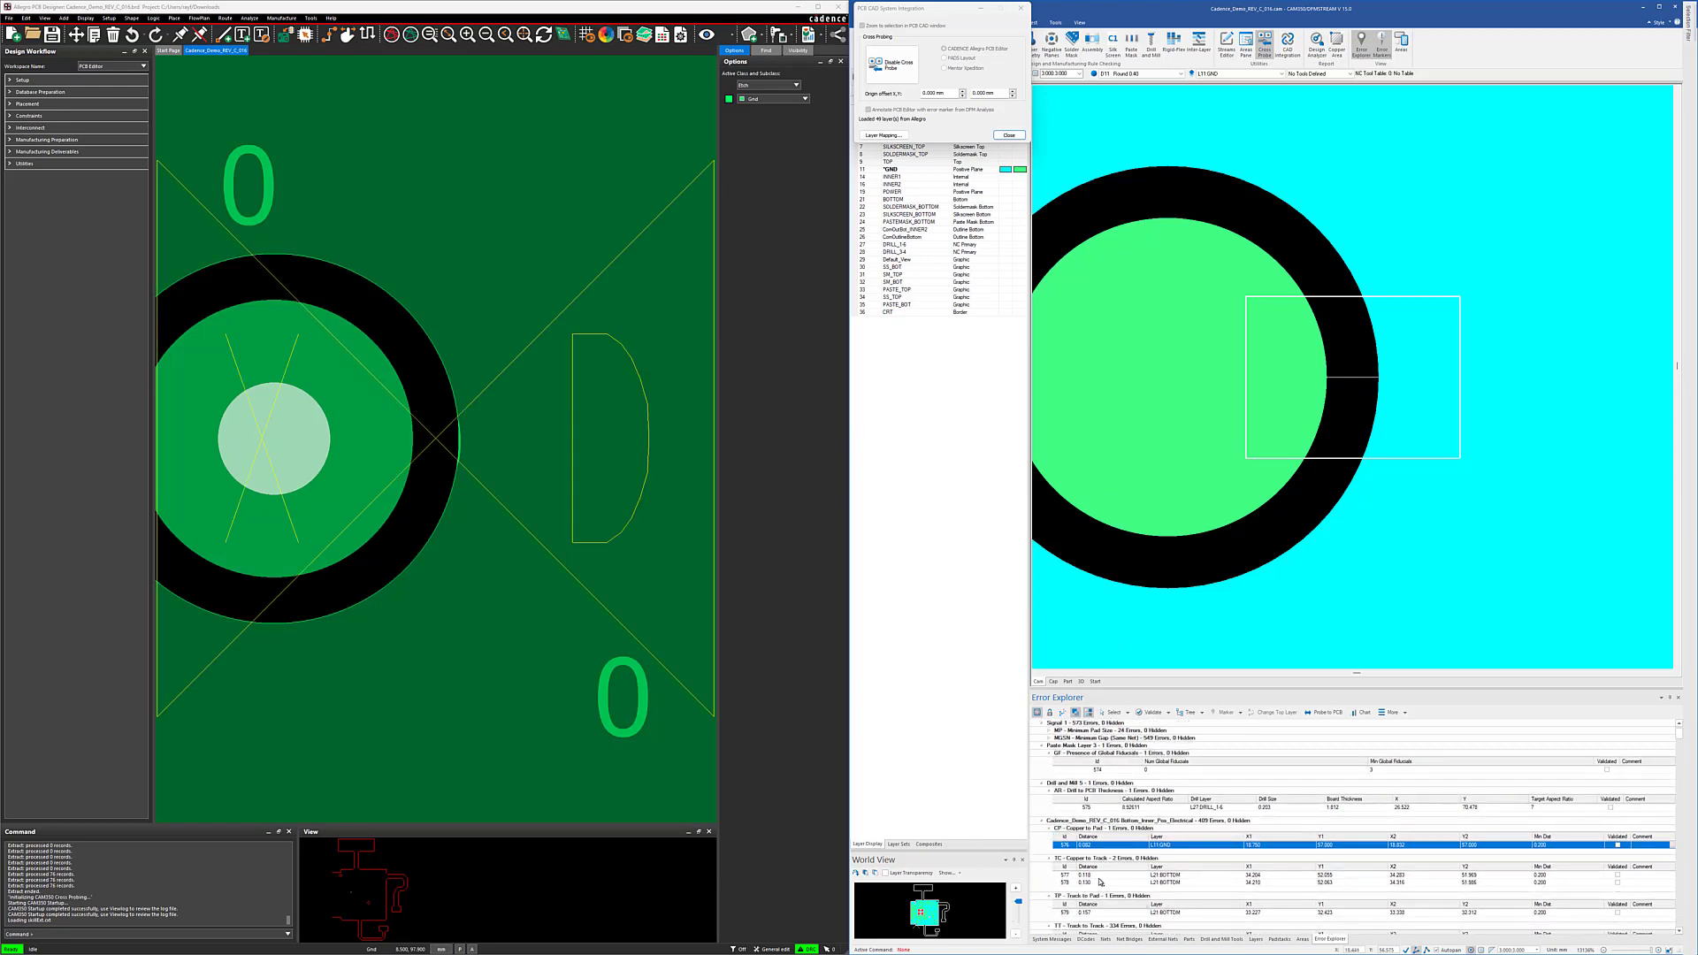
Step: Collapse the Copper to Track group, inspect the Track to Pad error on BOTTOM and collapse its group too
{"action": "left_click", "coordinate": [1049, 859]}
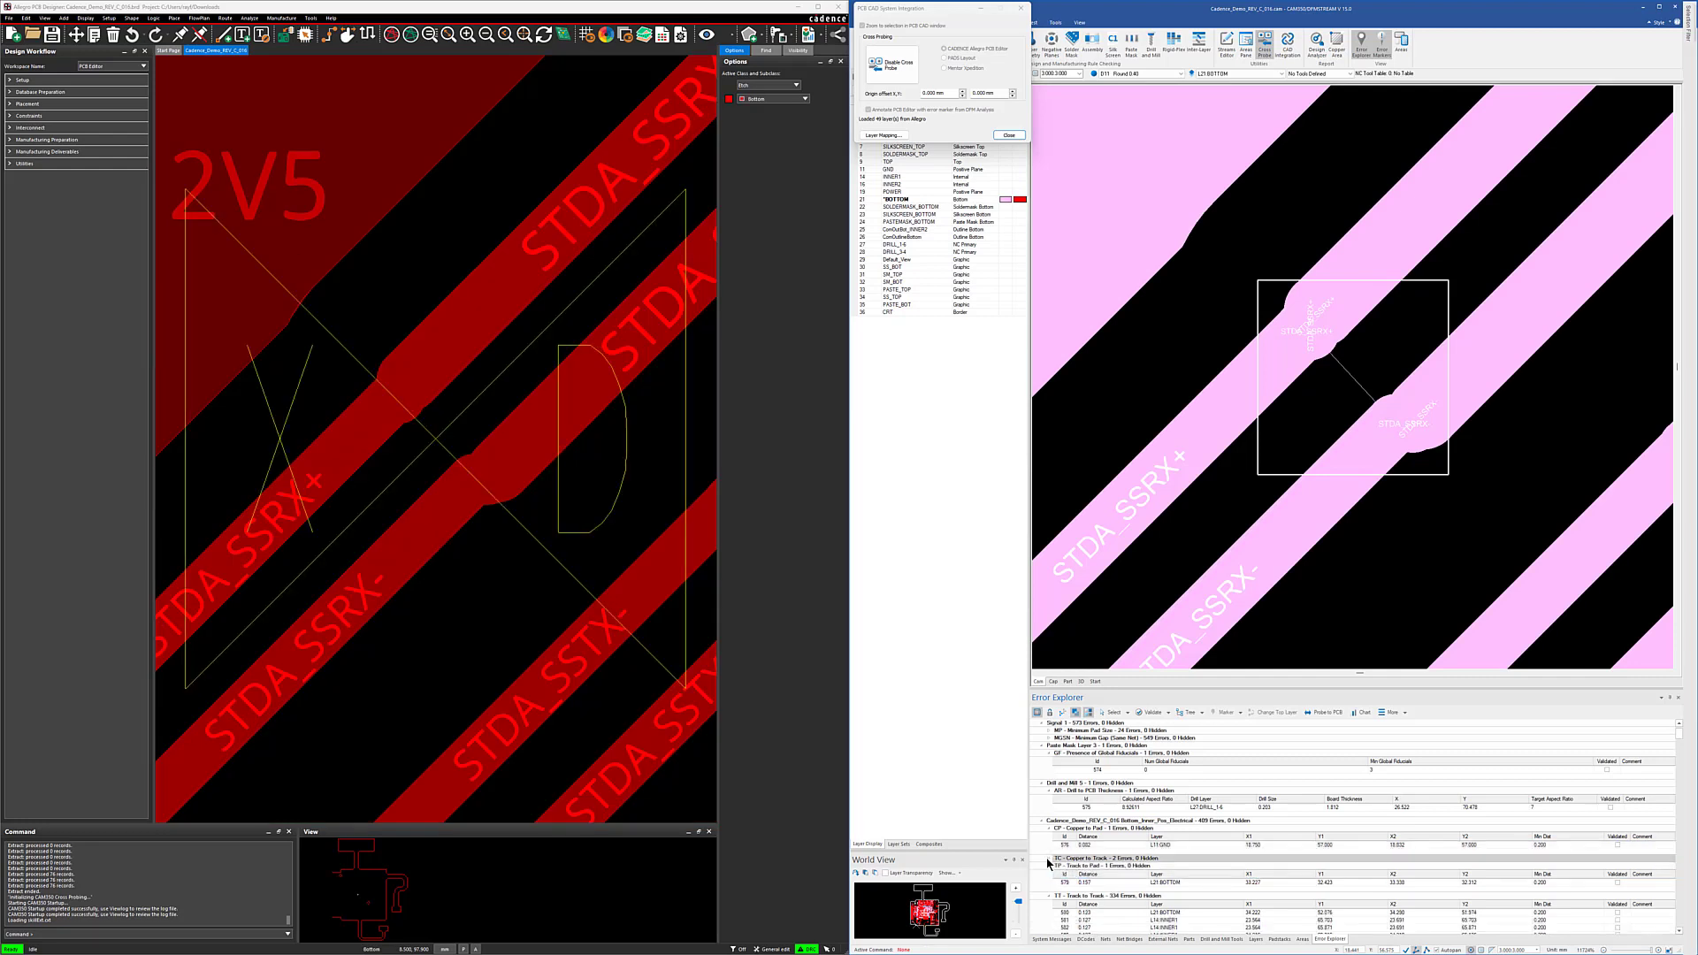
{"action": "left_click", "coordinate": [1093, 884]}
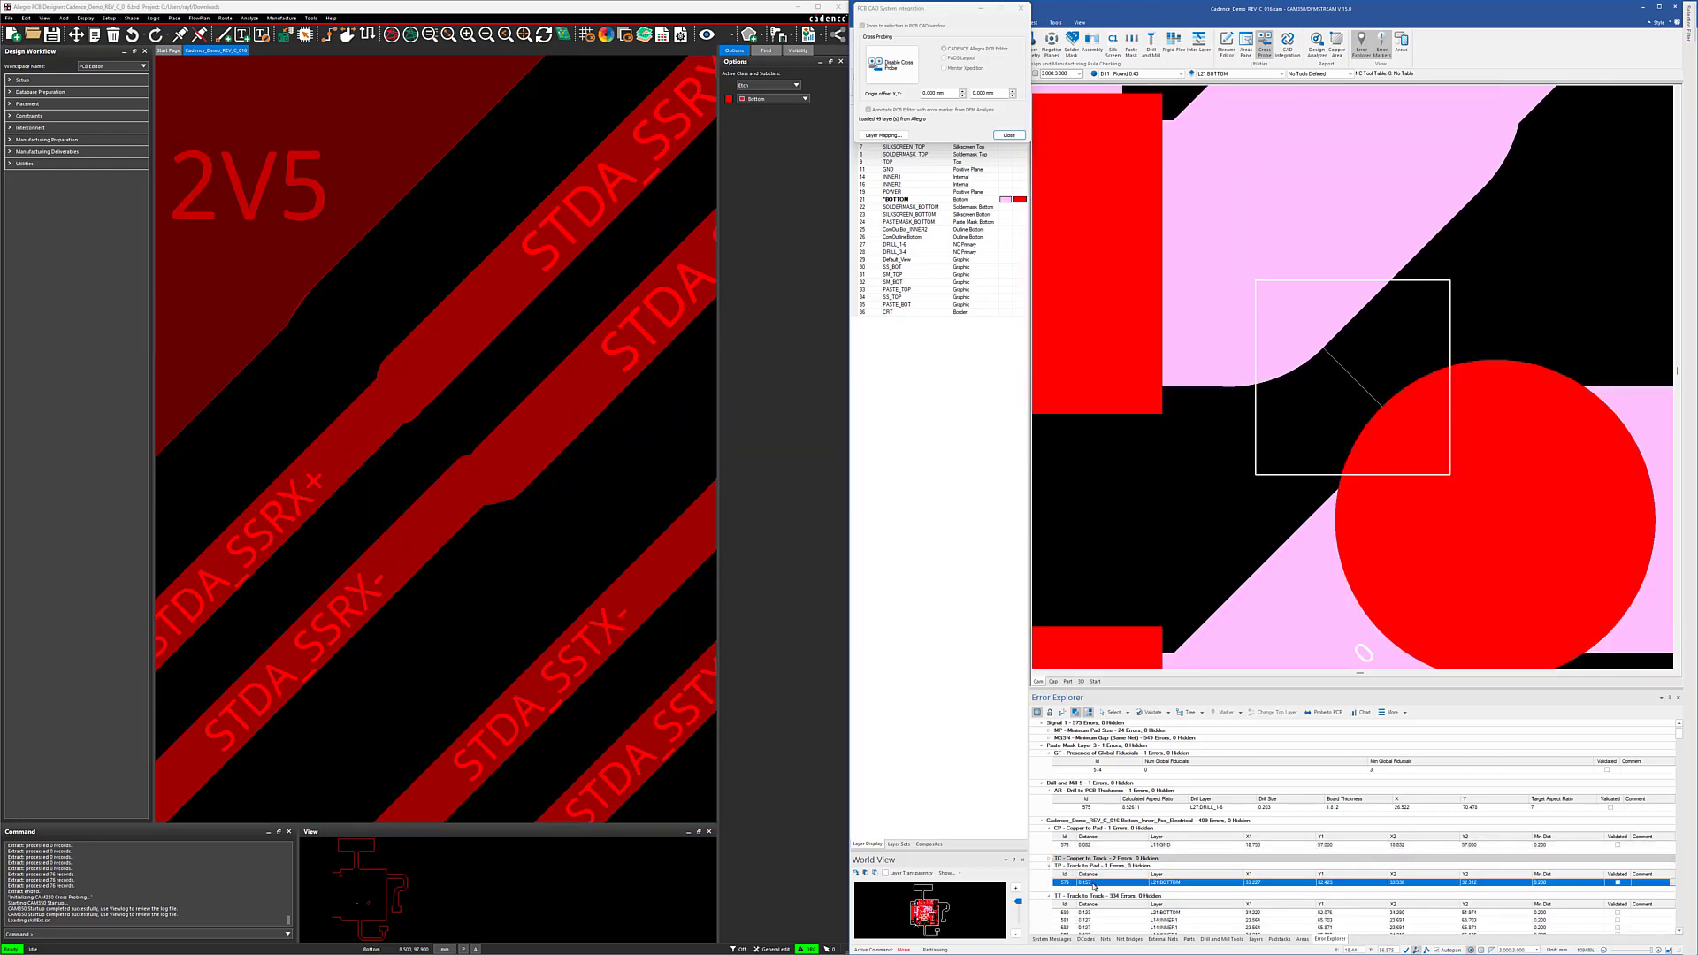
{"action": "left_click", "coordinate": [1049, 865]}
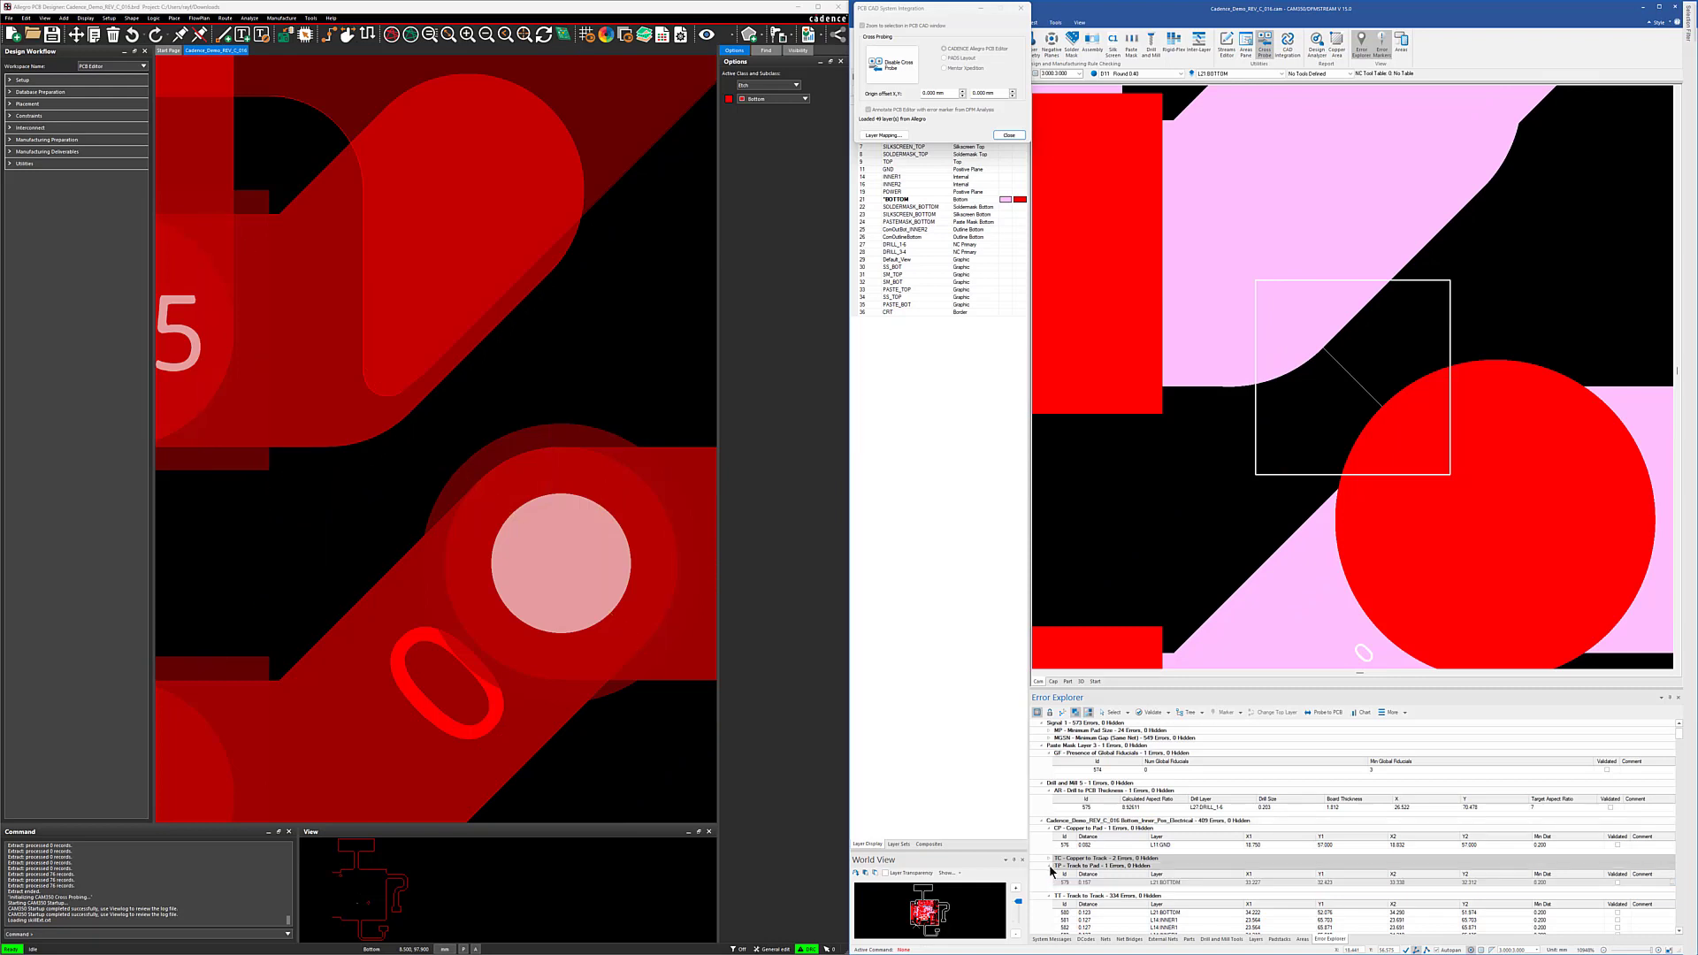
{"action": "scroll", "coordinate": [1037, 768], "scroll_direction": "down", "scroll_amount": 3}
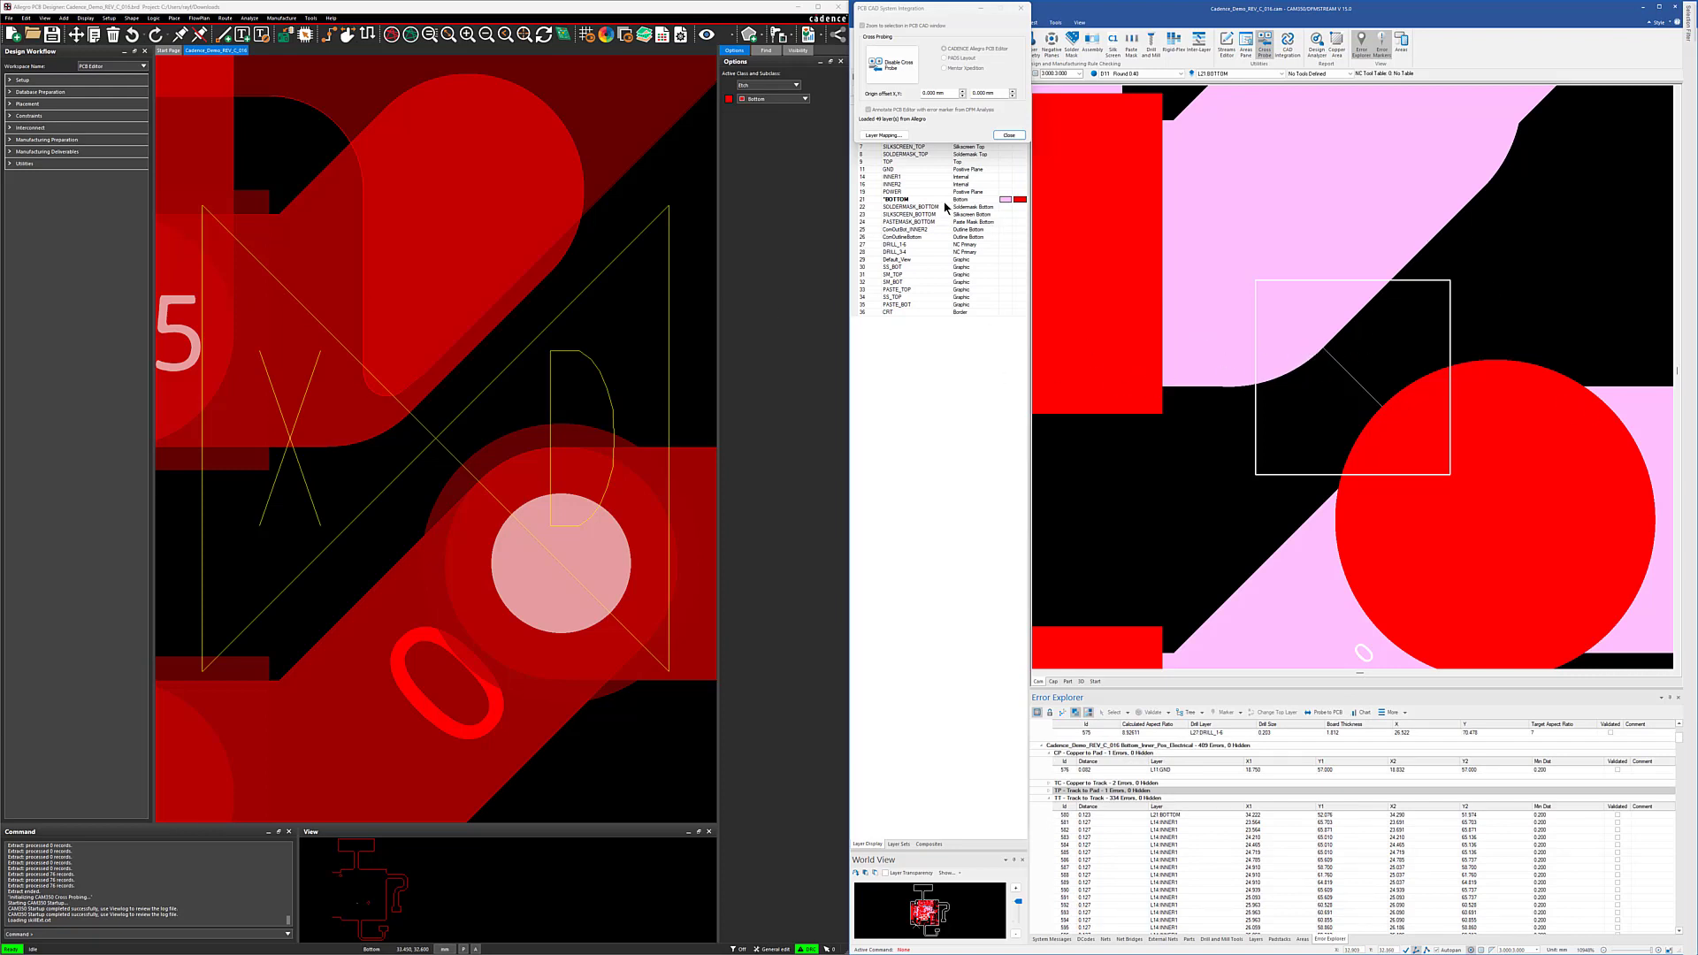
Step: Isolate the TOP layer at the error location and add the GND, INNER1, INNER2 and POWER layers to the display
{"action": "left_click", "coordinate": [900, 164]}
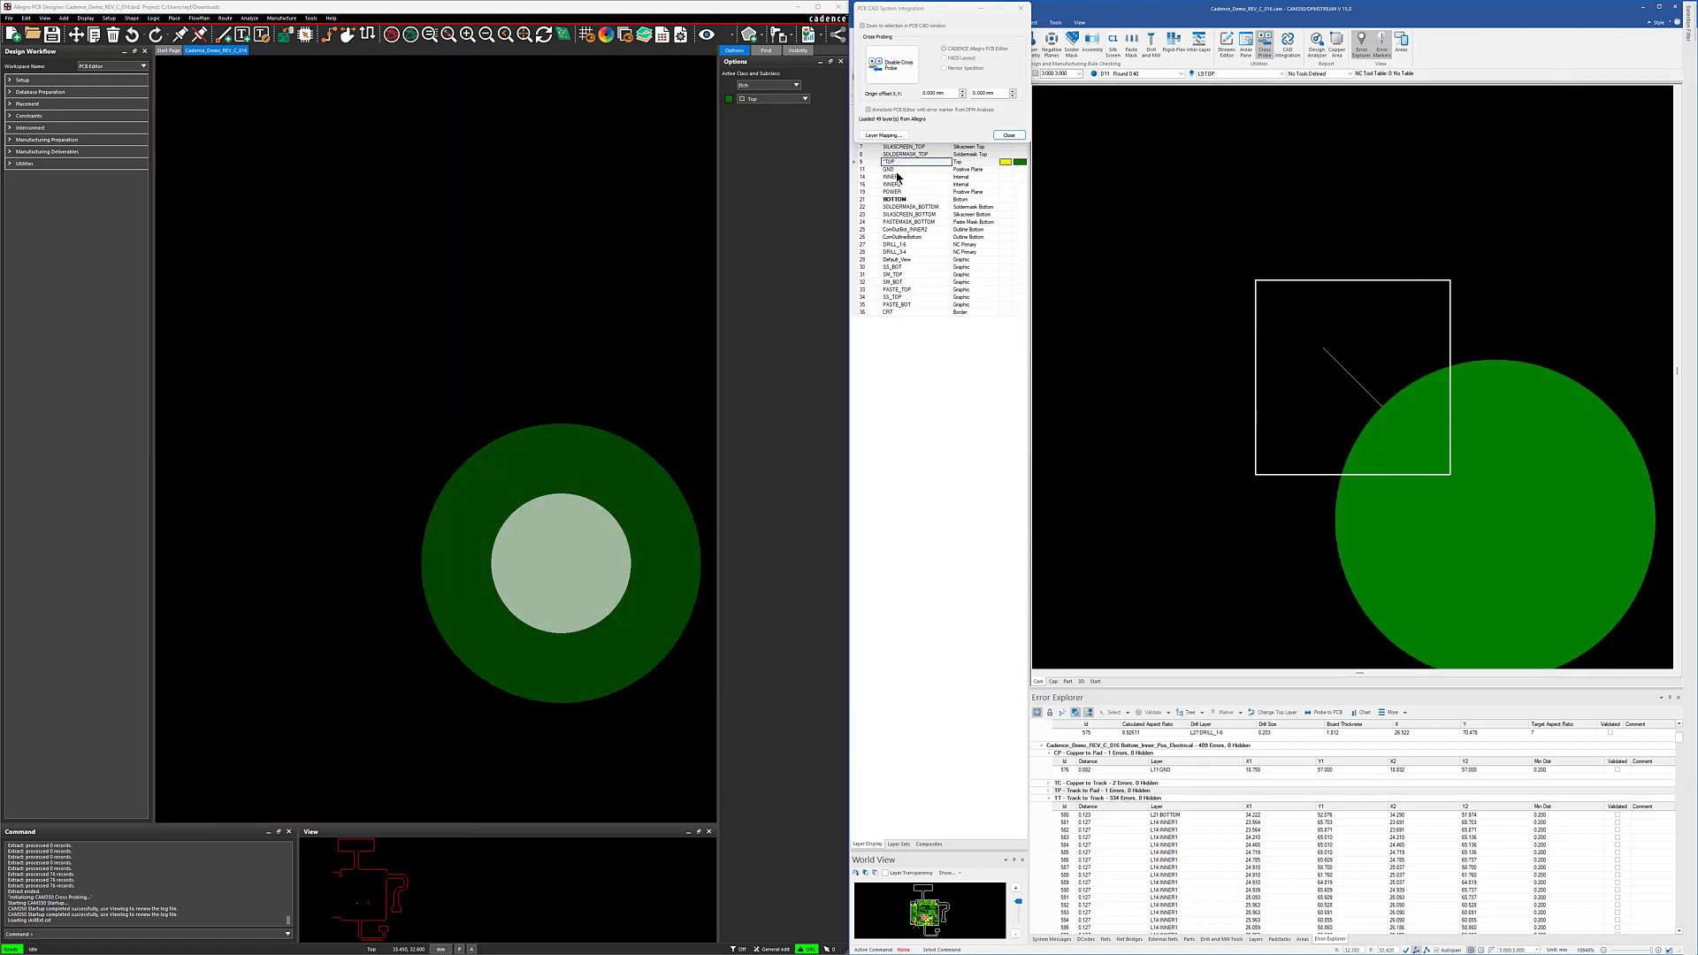
{"action": "left_click", "coordinate": [898, 169]}
{"action": "left_click", "coordinate": [898, 178]}
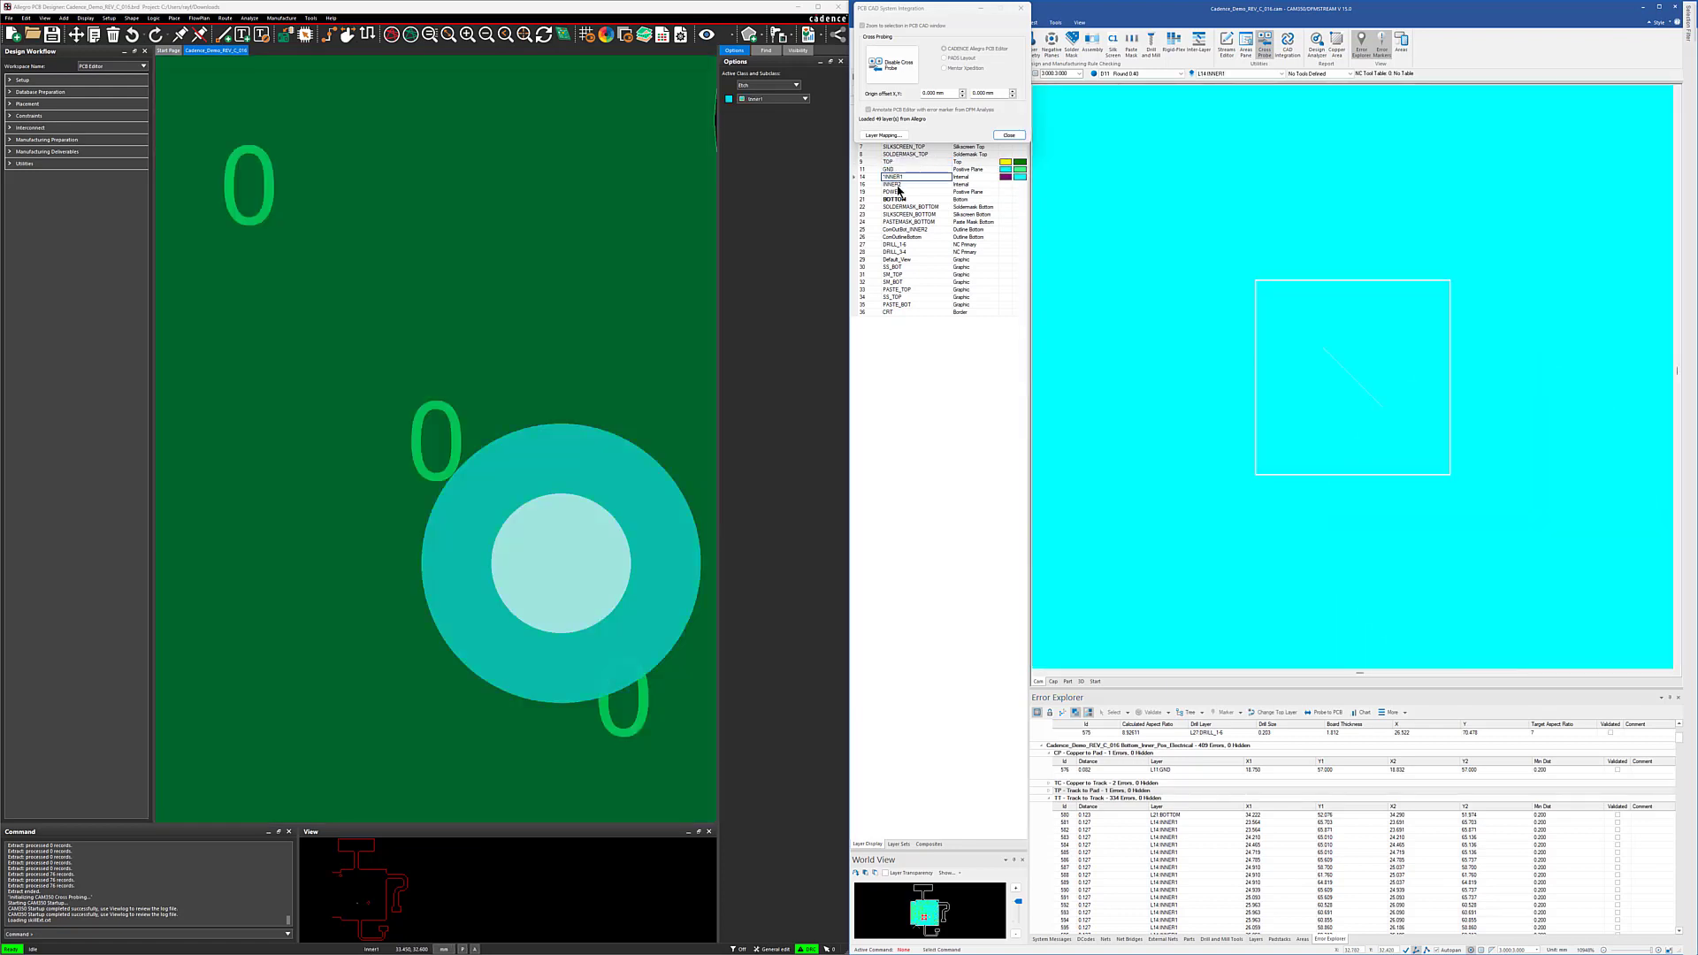
{"action": "left_click", "coordinate": [895, 184]}
{"action": "left_click", "coordinate": [894, 191]}
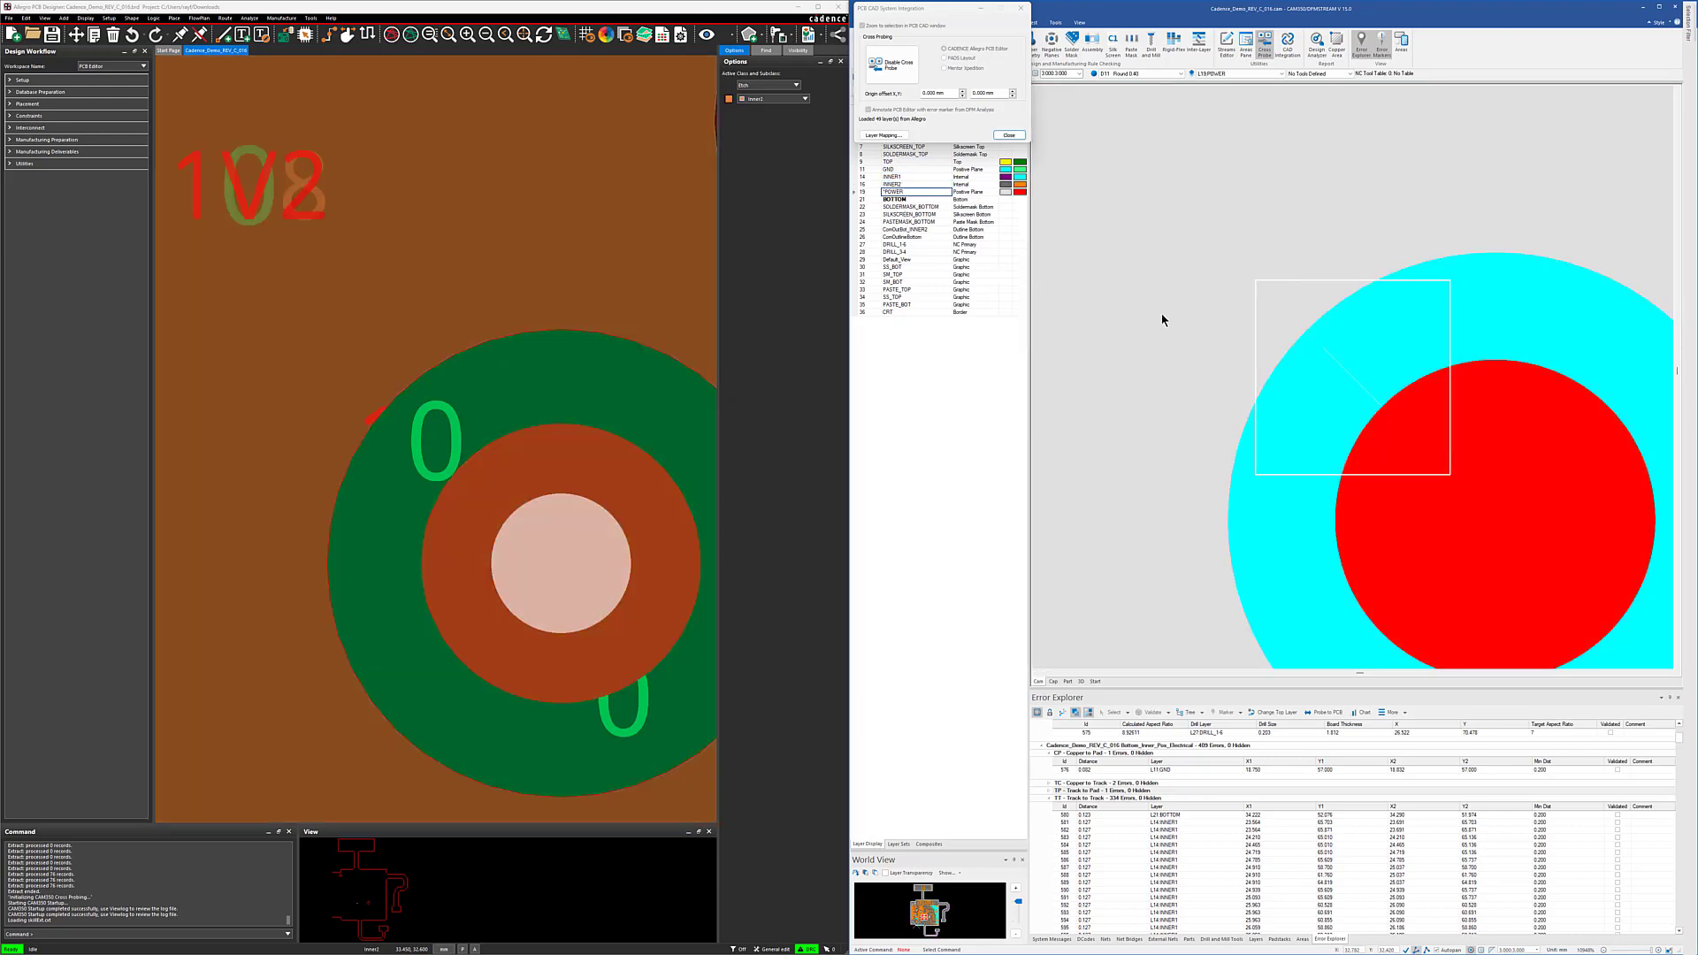
{"action": "mouse_move", "coordinate": [1182, 402]}
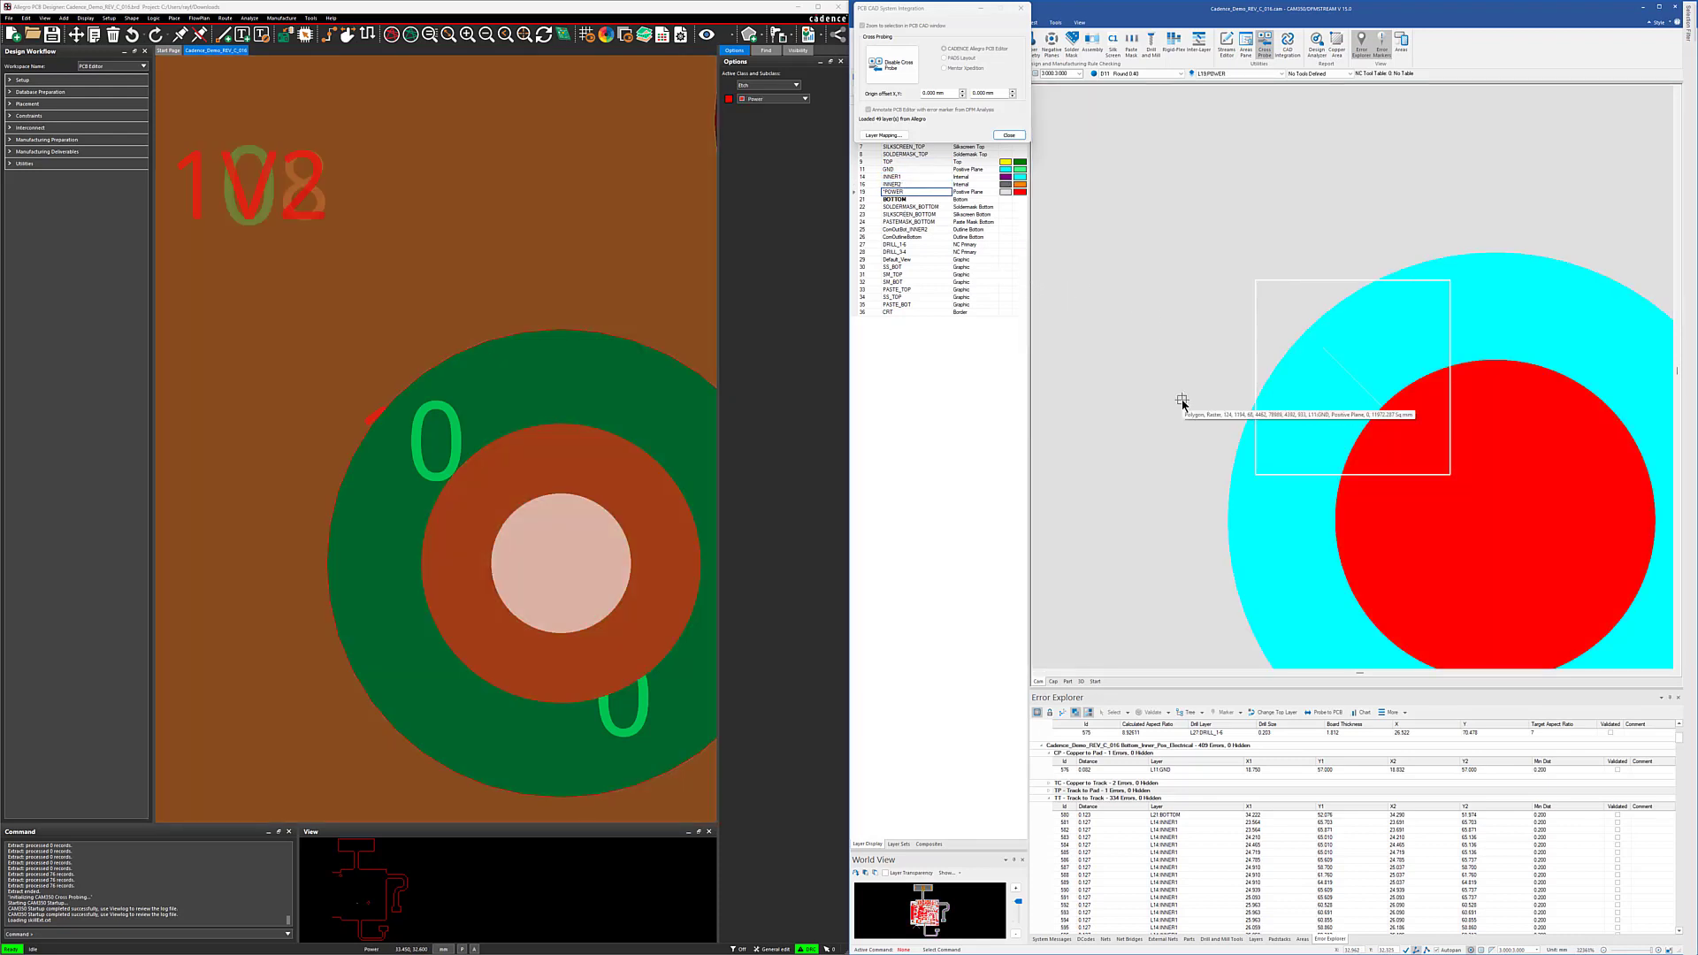